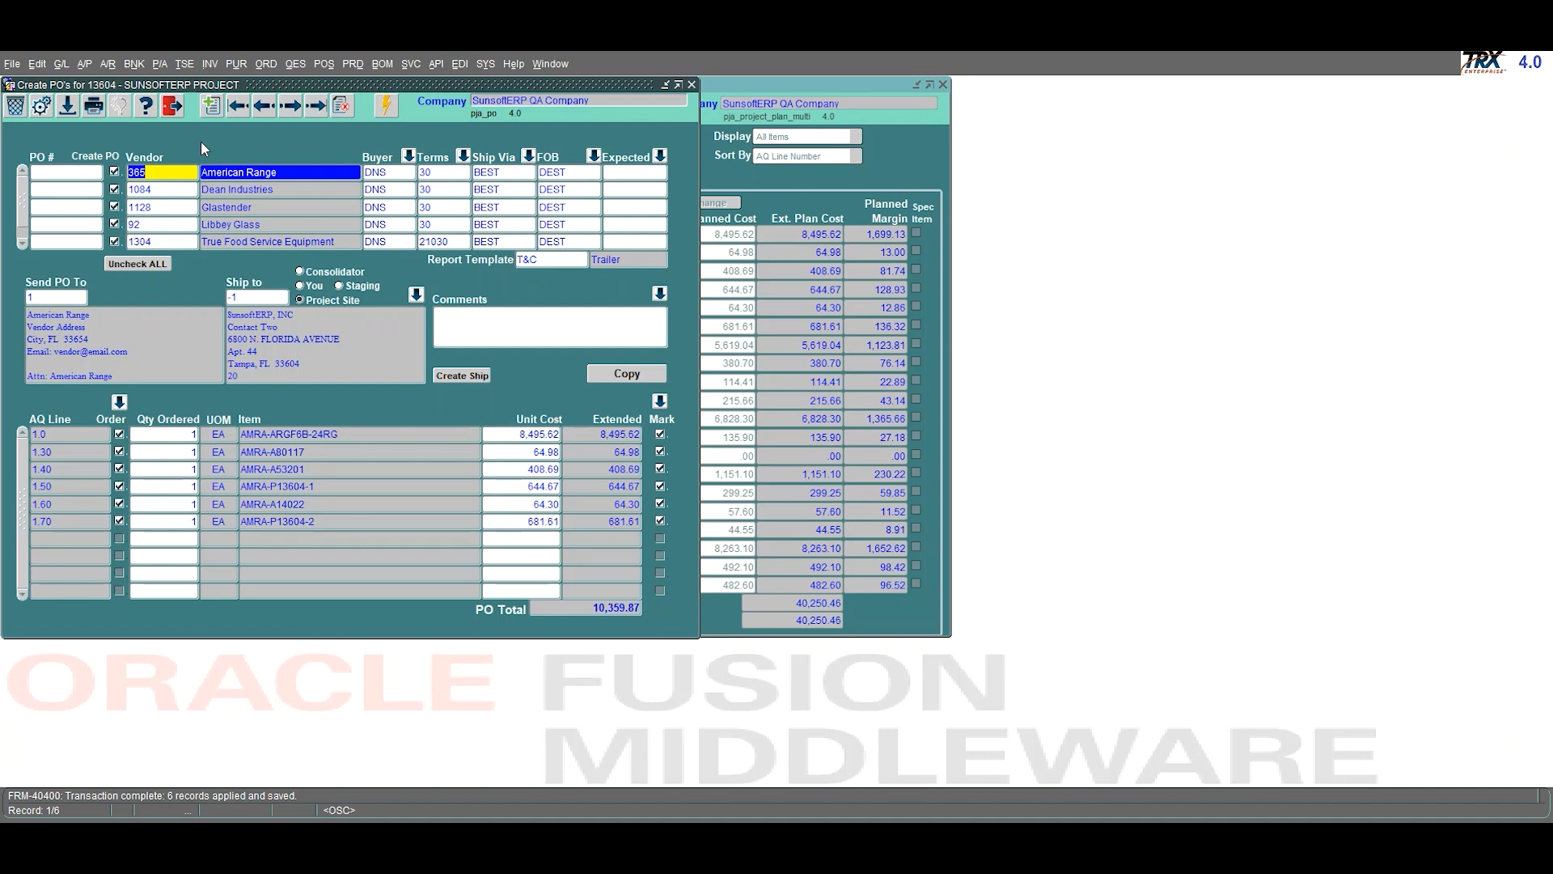
- Set the American Range order's Ship To to Staging and copy that destination to all other purchase orders
click(363, 288)
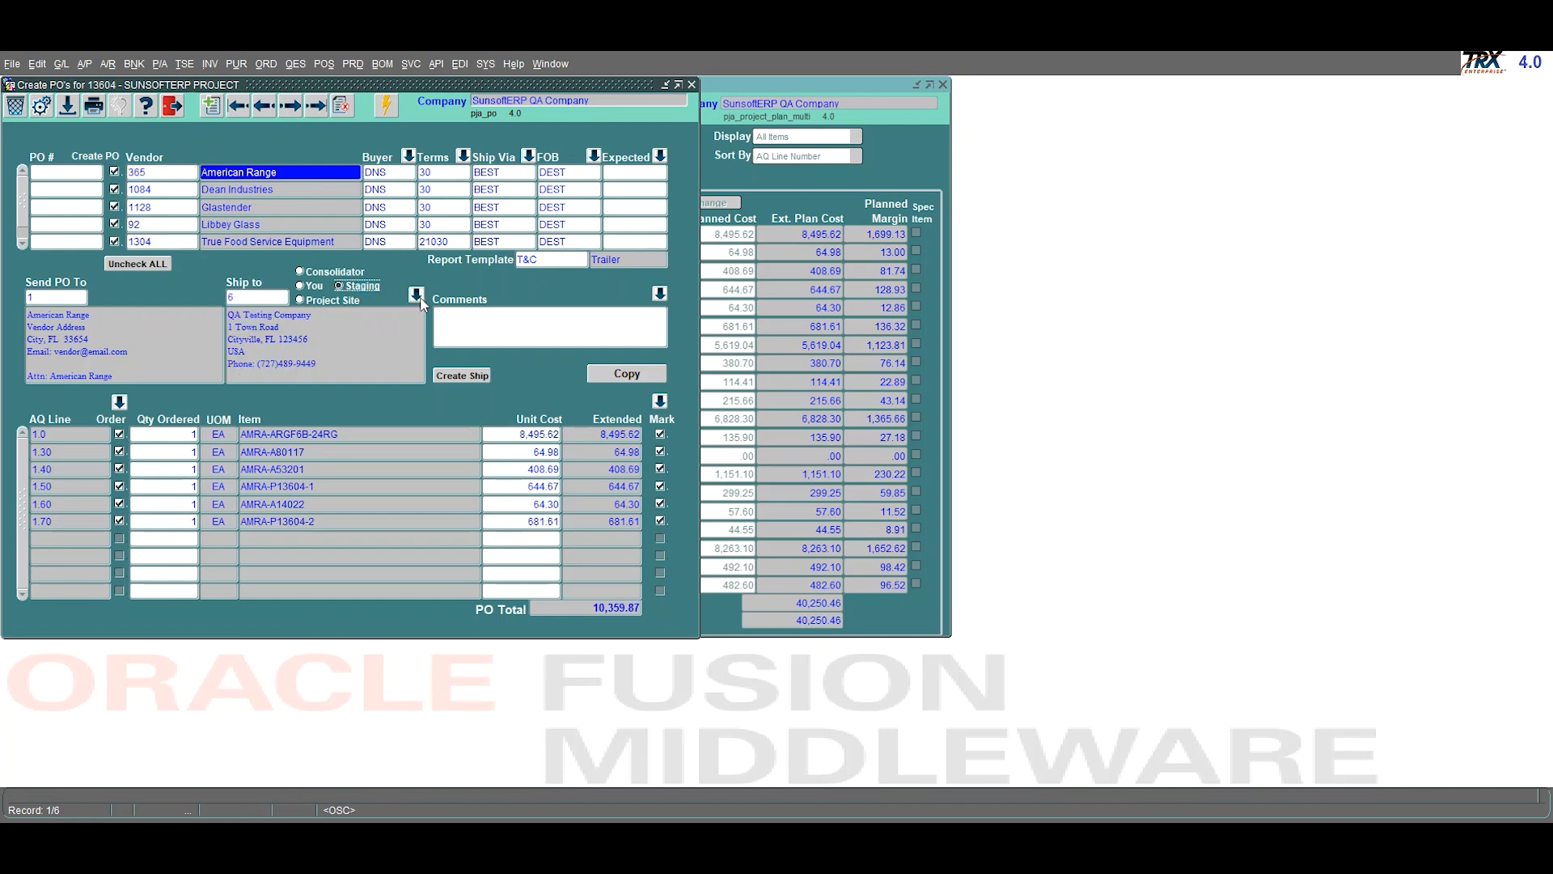
click(415, 296)
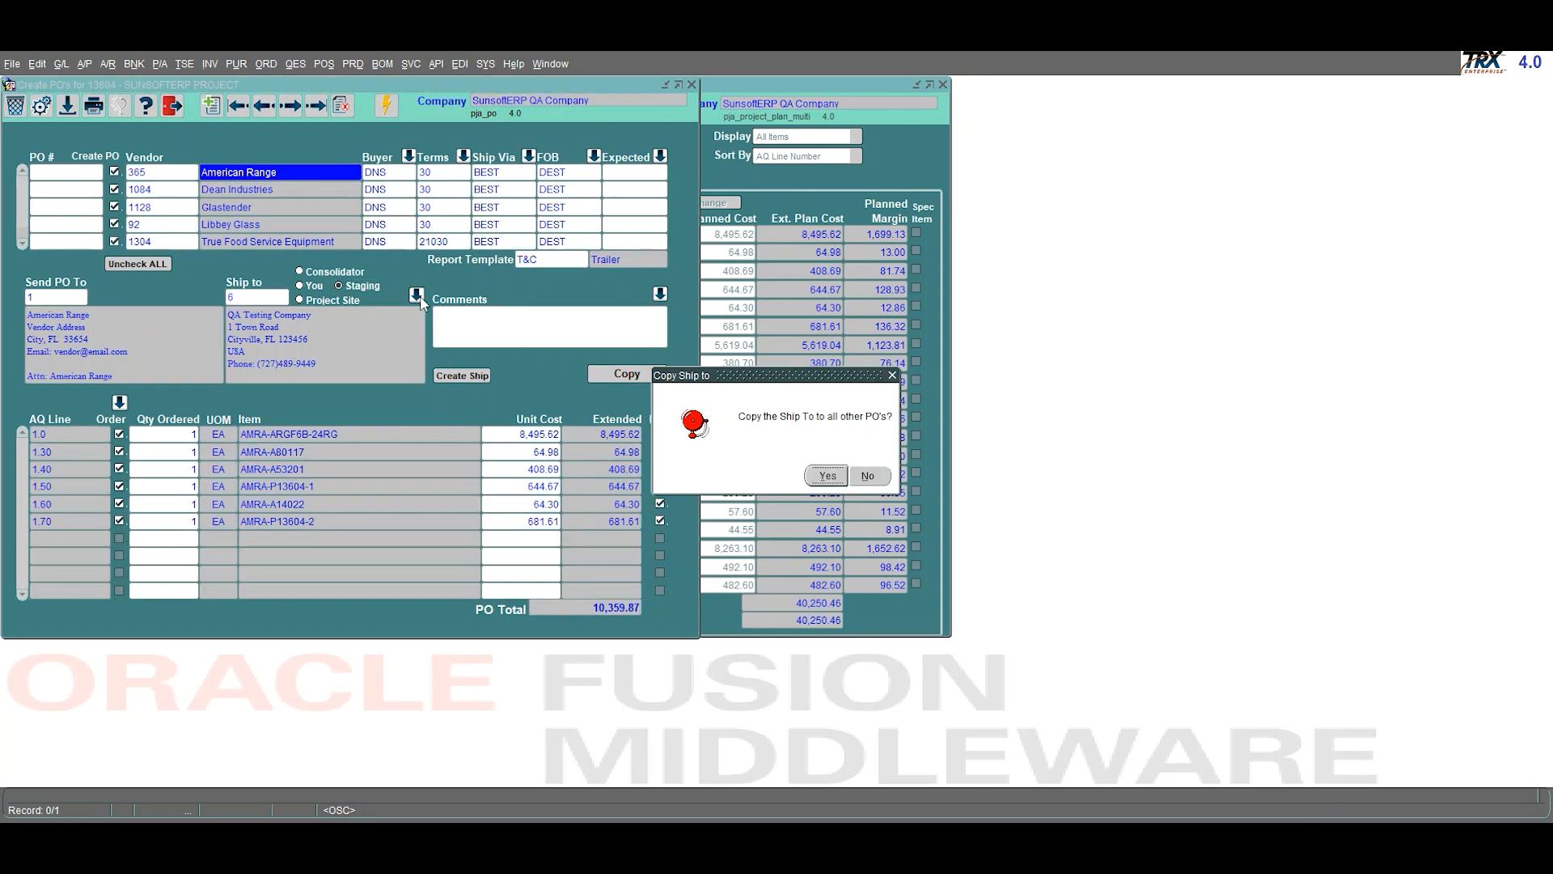
click(825, 475)
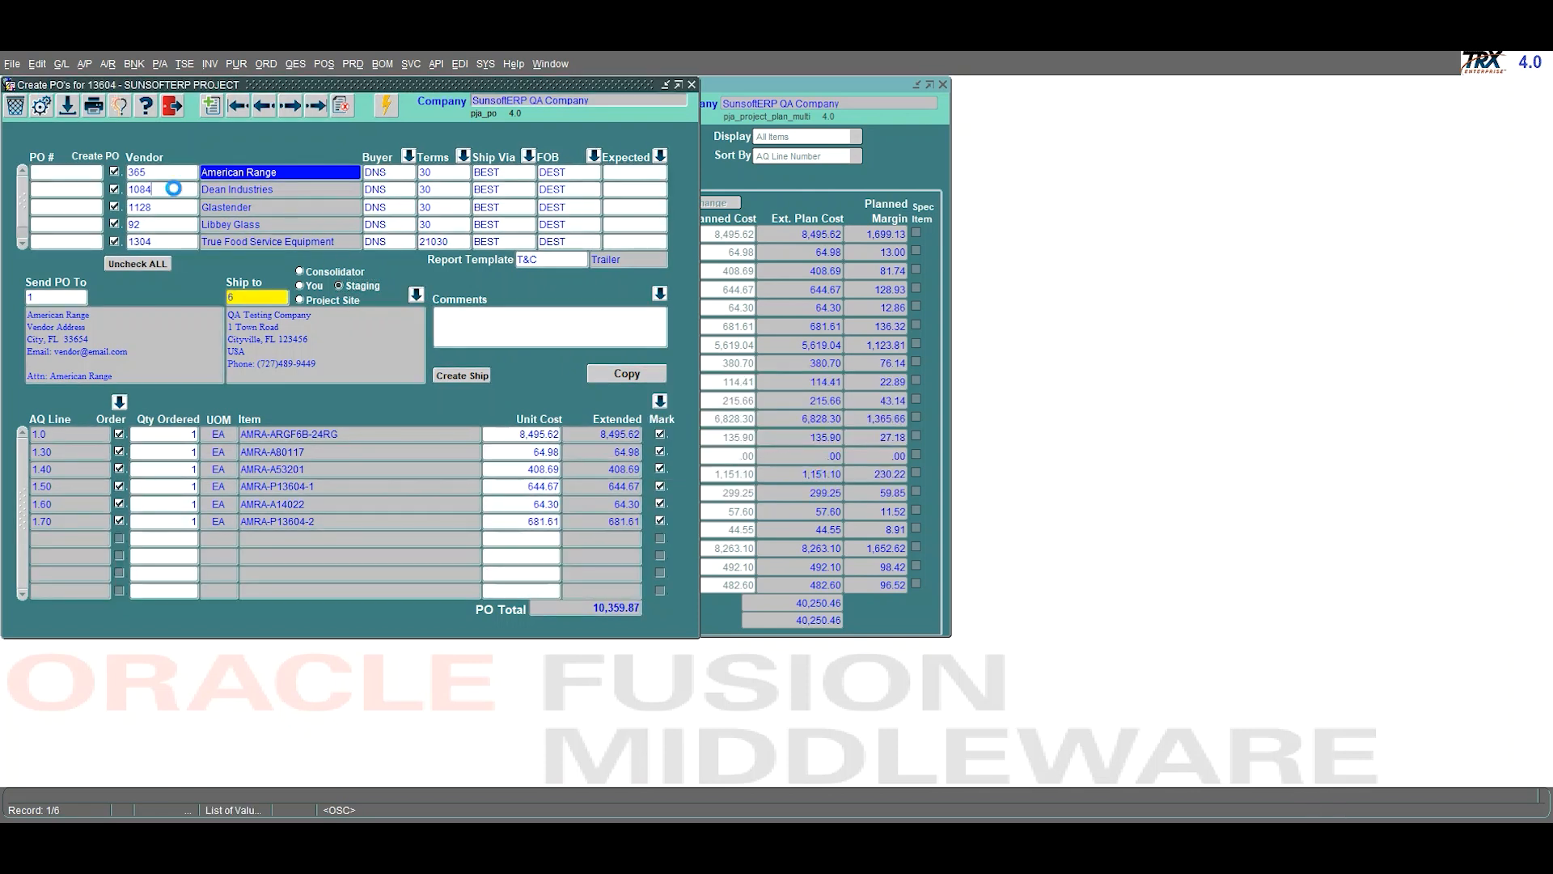
- Review the Staging destination on the other vendors' orders and create the purchase orders for the project
click(165, 191)
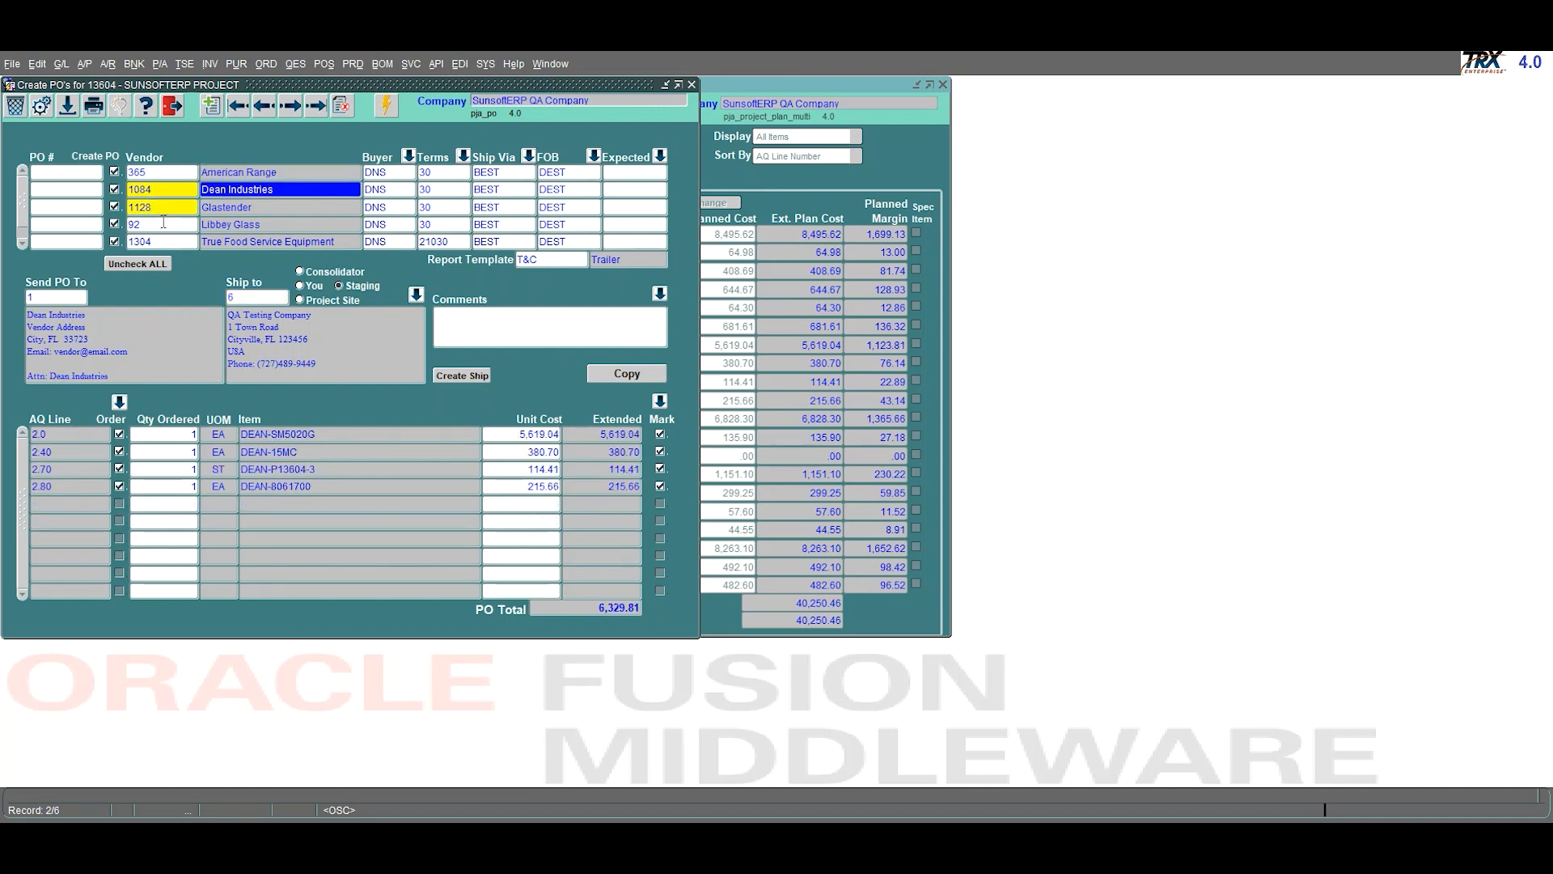
click(166, 225)
click(166, 241)
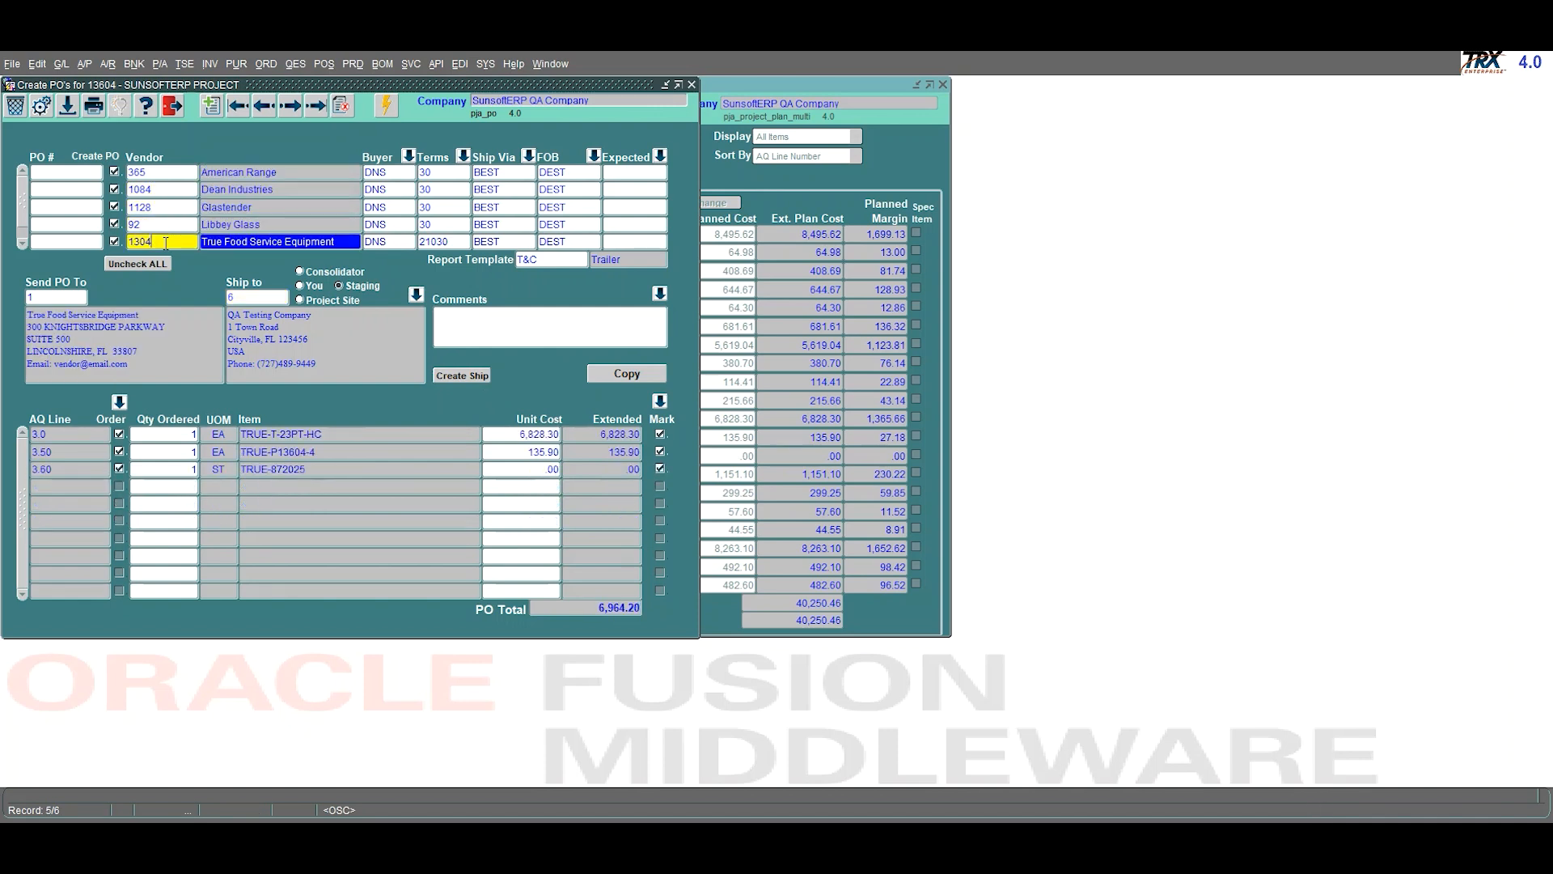
click(388, 105)
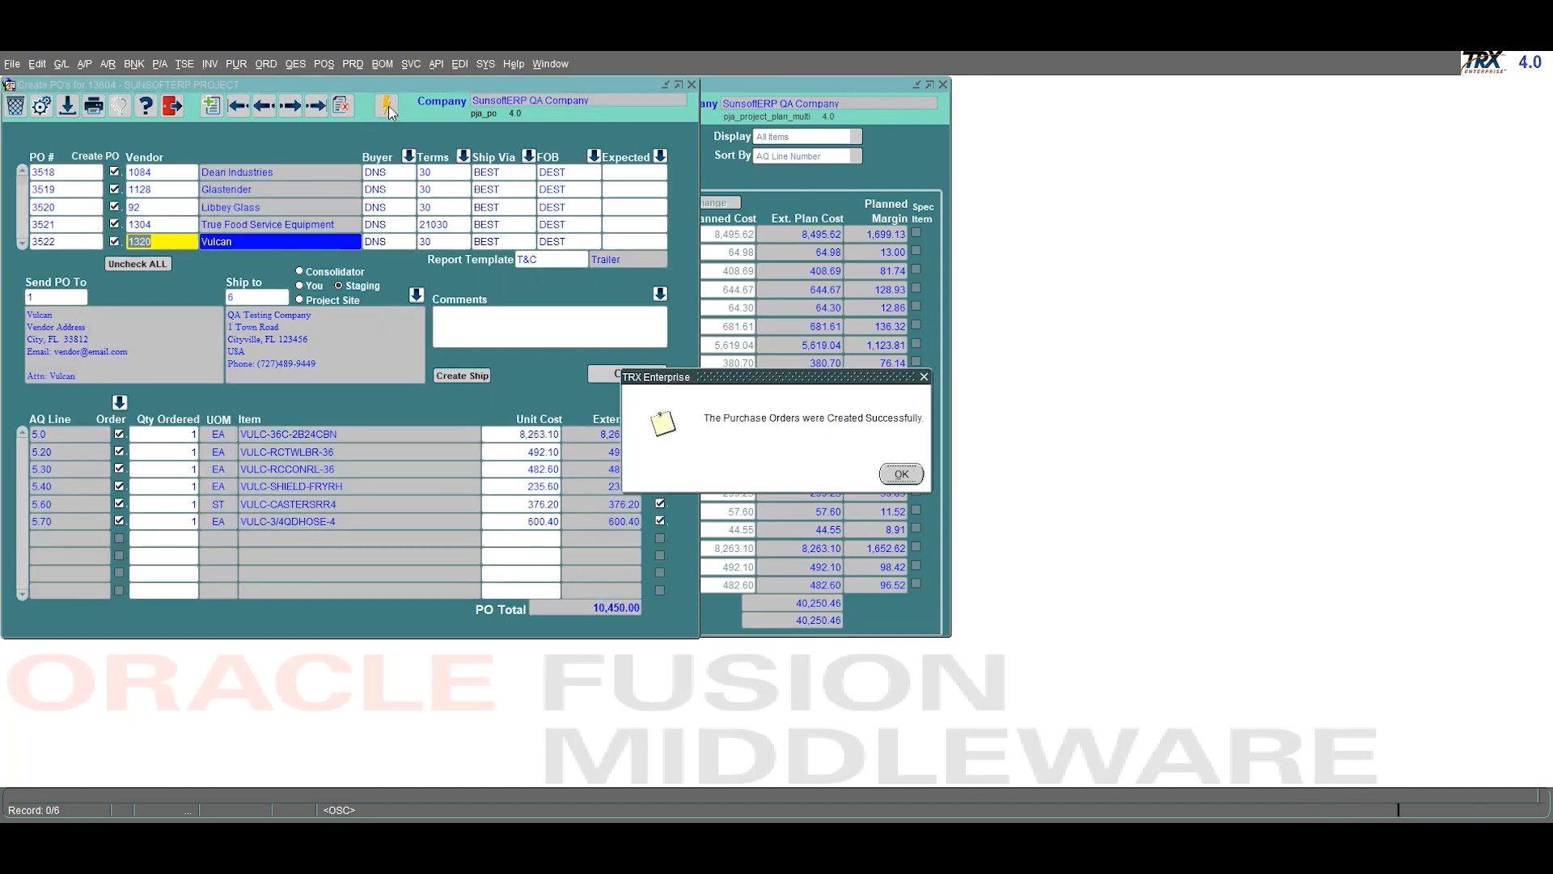
key(Return)
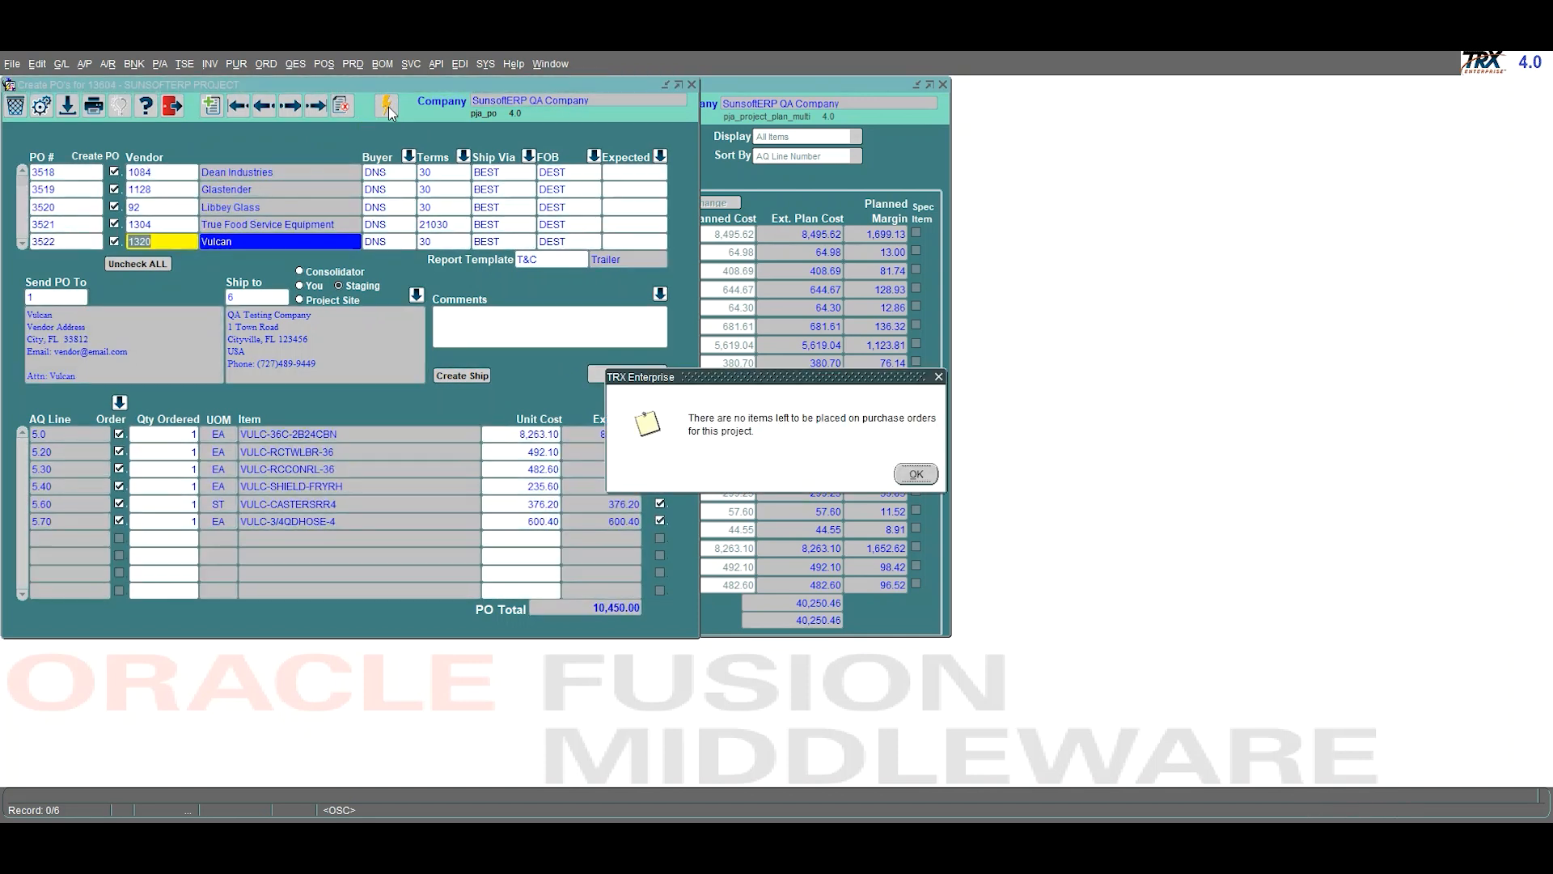
key(Return)
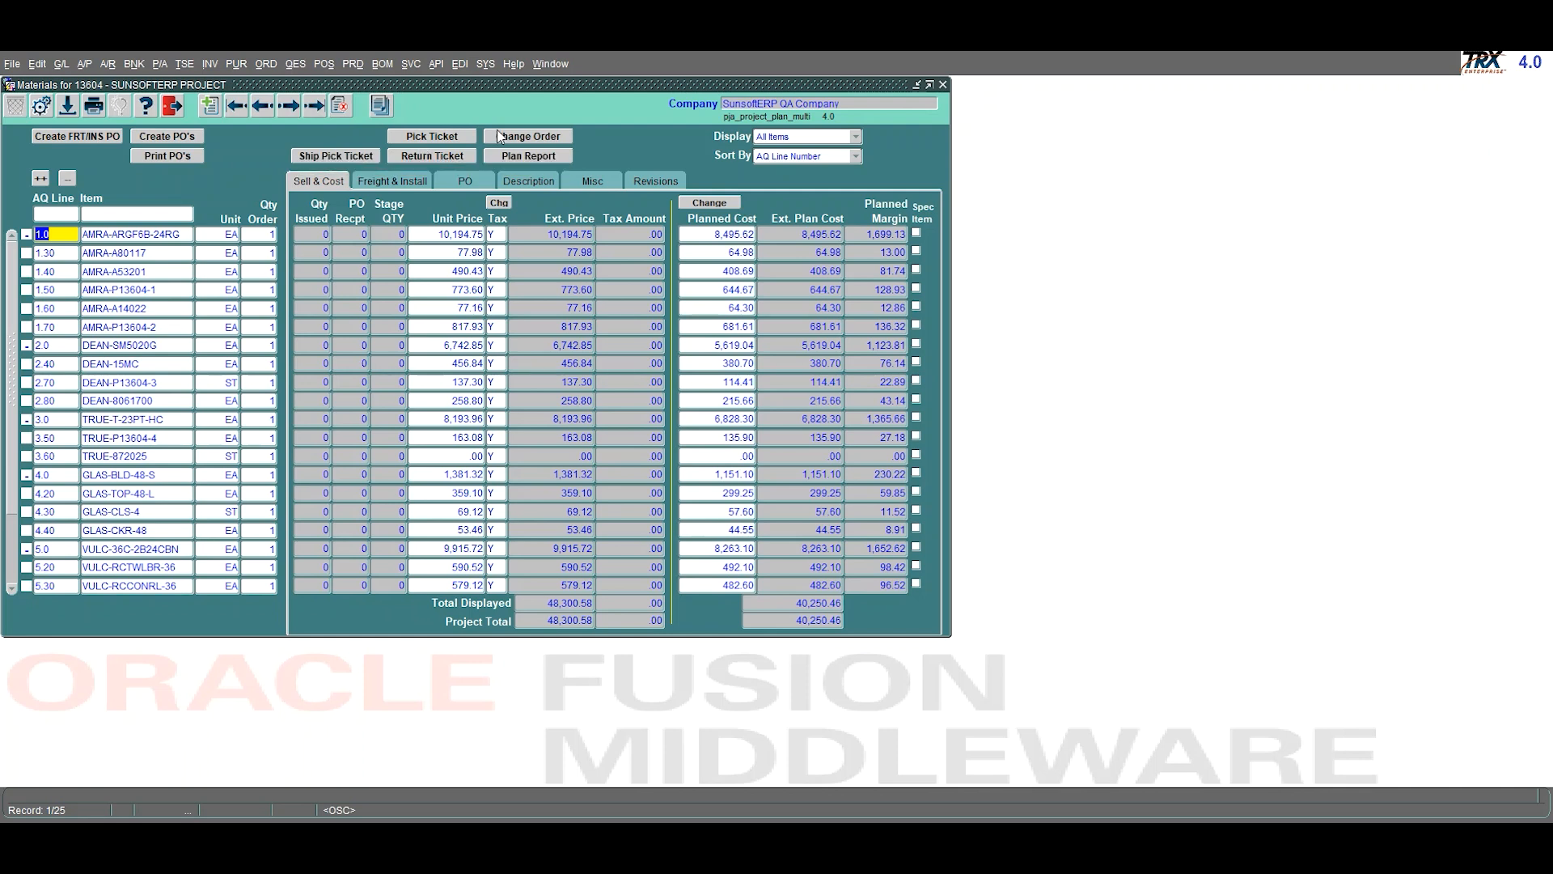
- Start a project change order with an ADD line, AQ line 10.0, quantity 1, for item HOBA-LXER-2 from the HOBA dish search
click(526, 136)
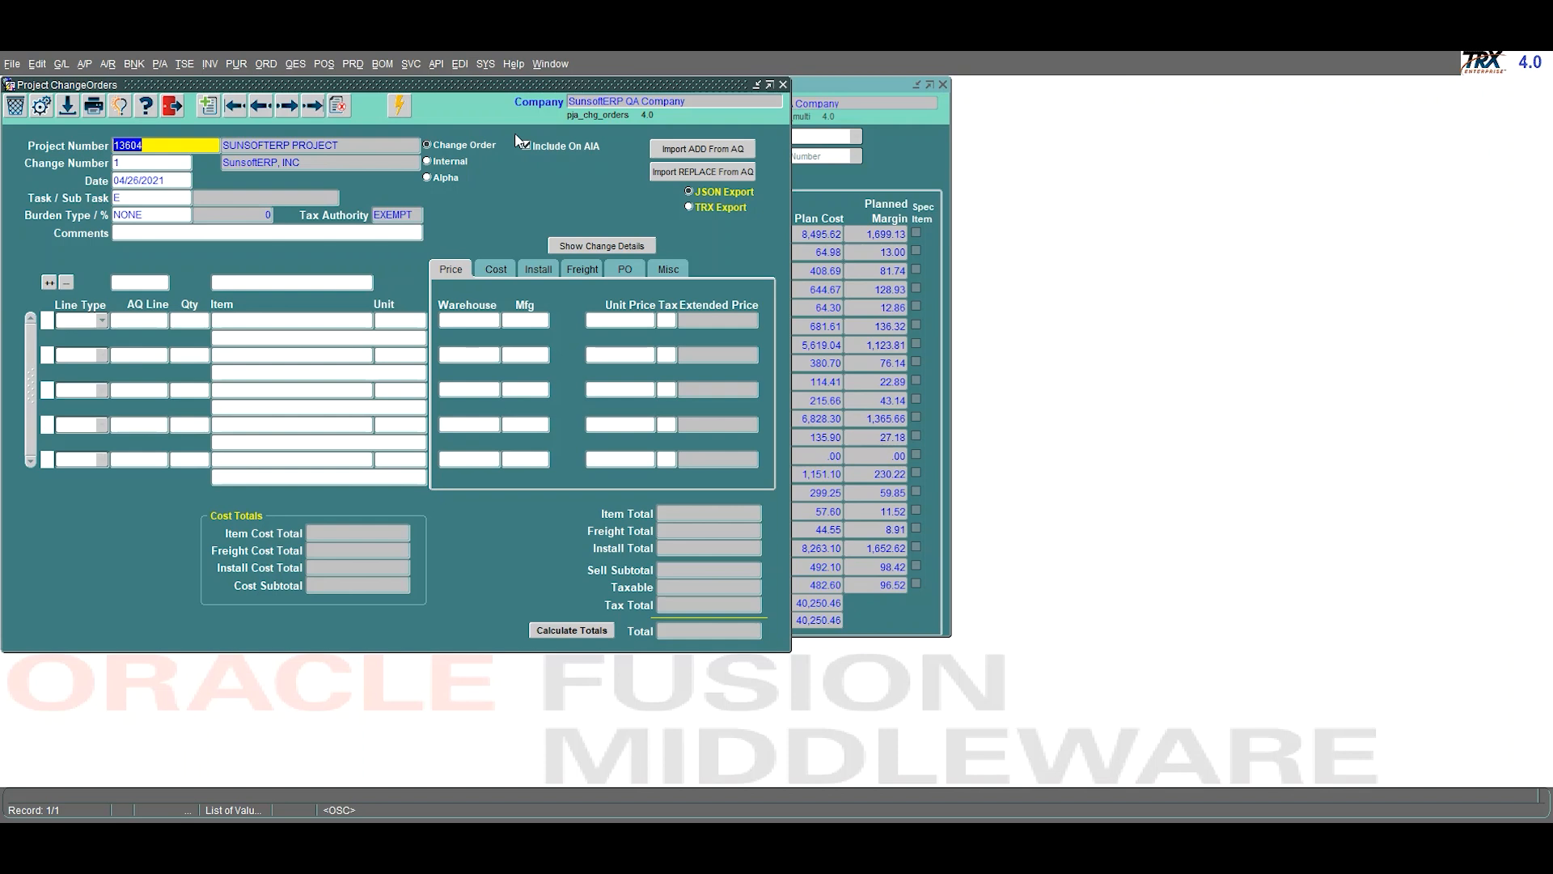
click(101, 321)
click(102, 323)
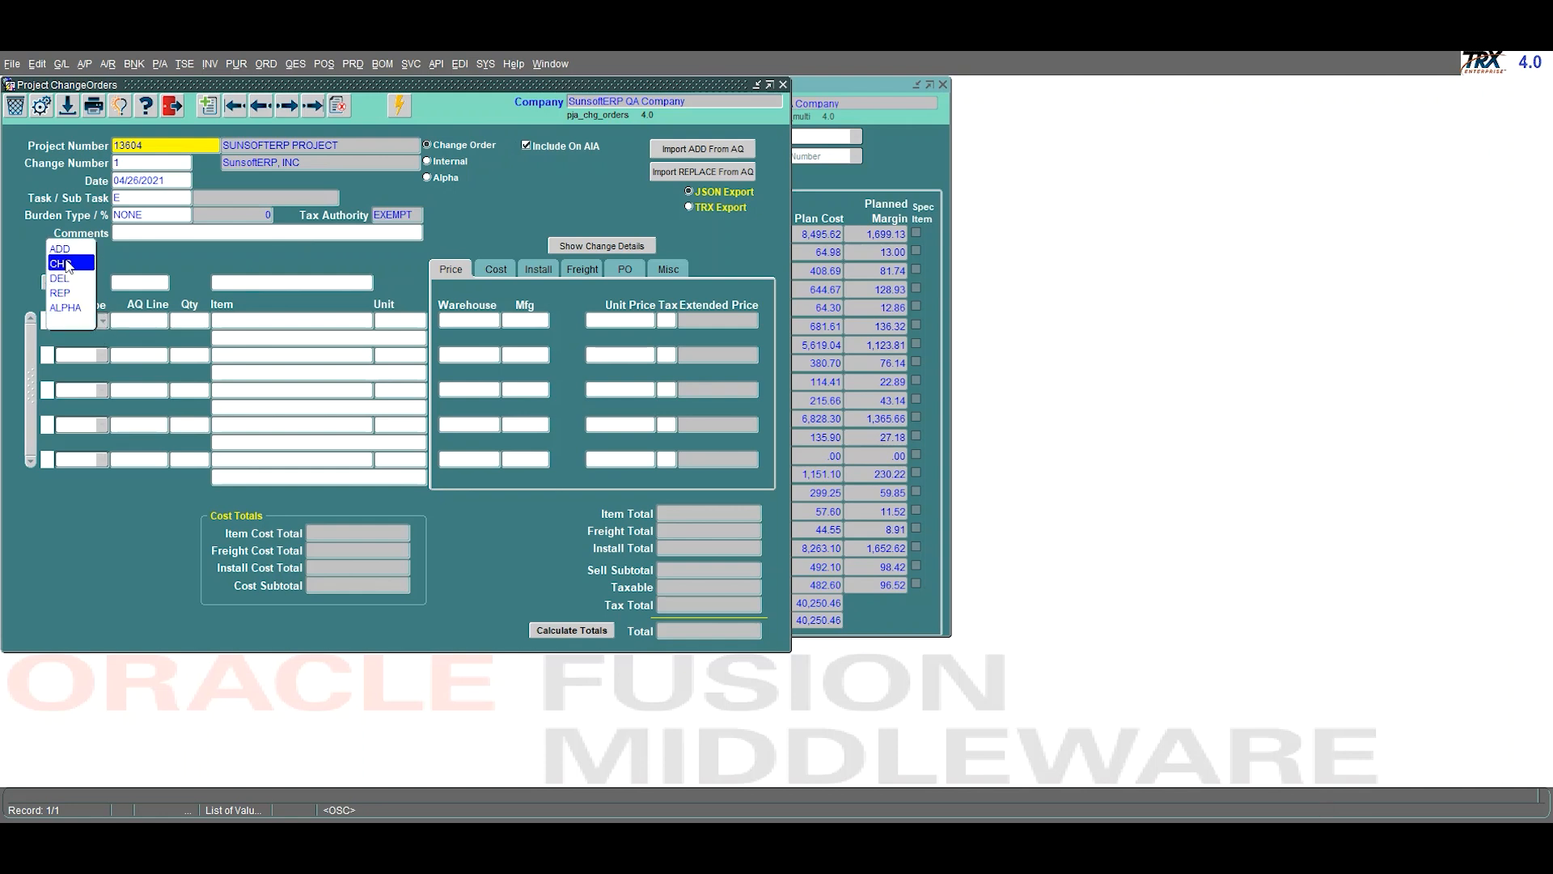
click(60, 249)
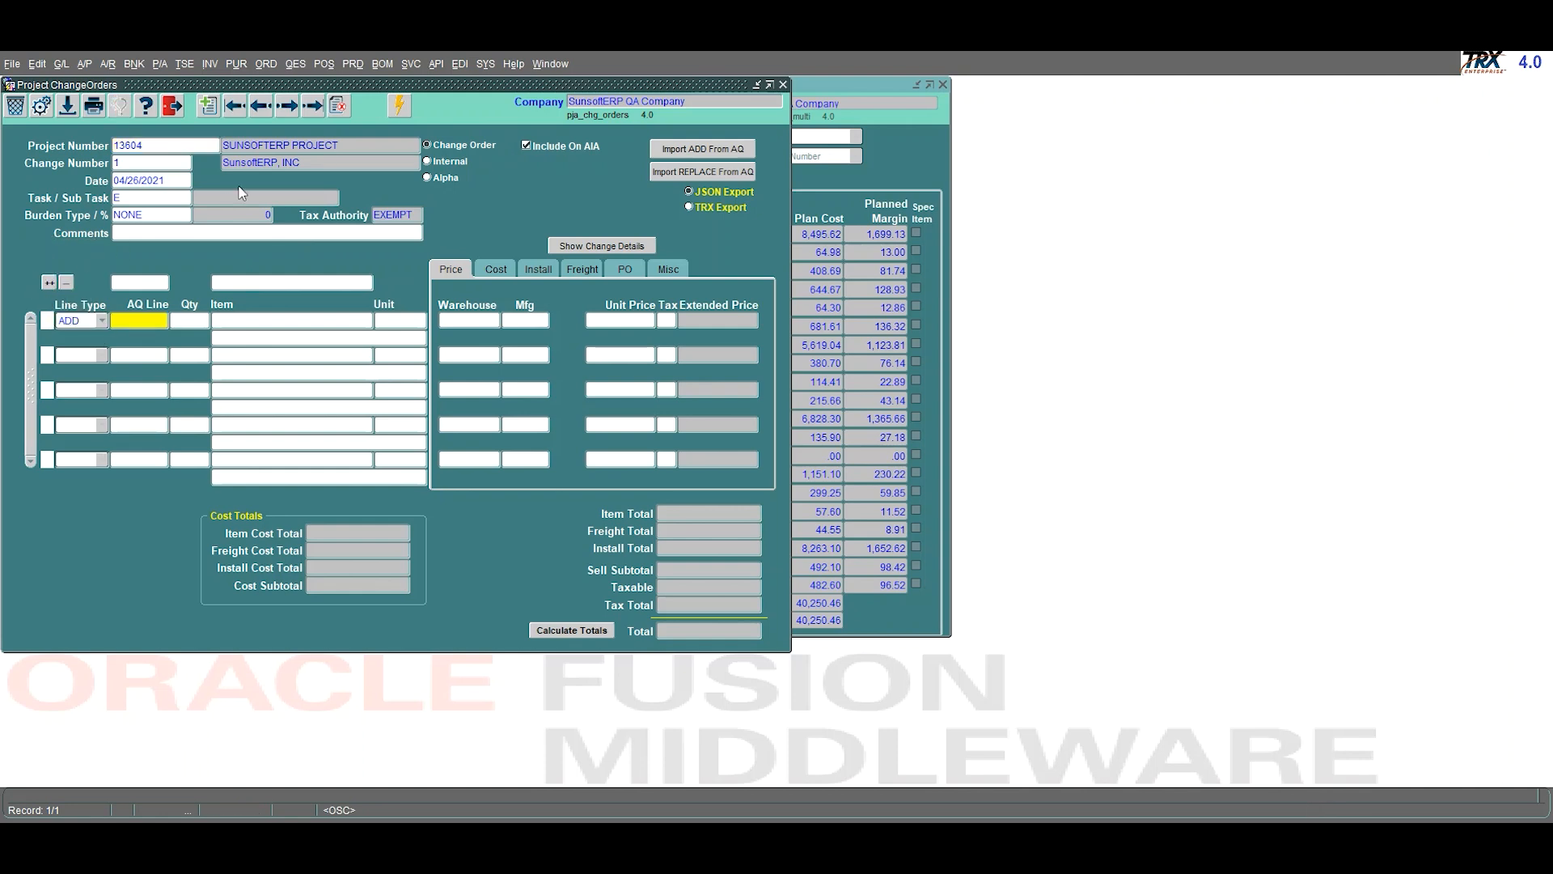
text(10.0)
key(Tab)
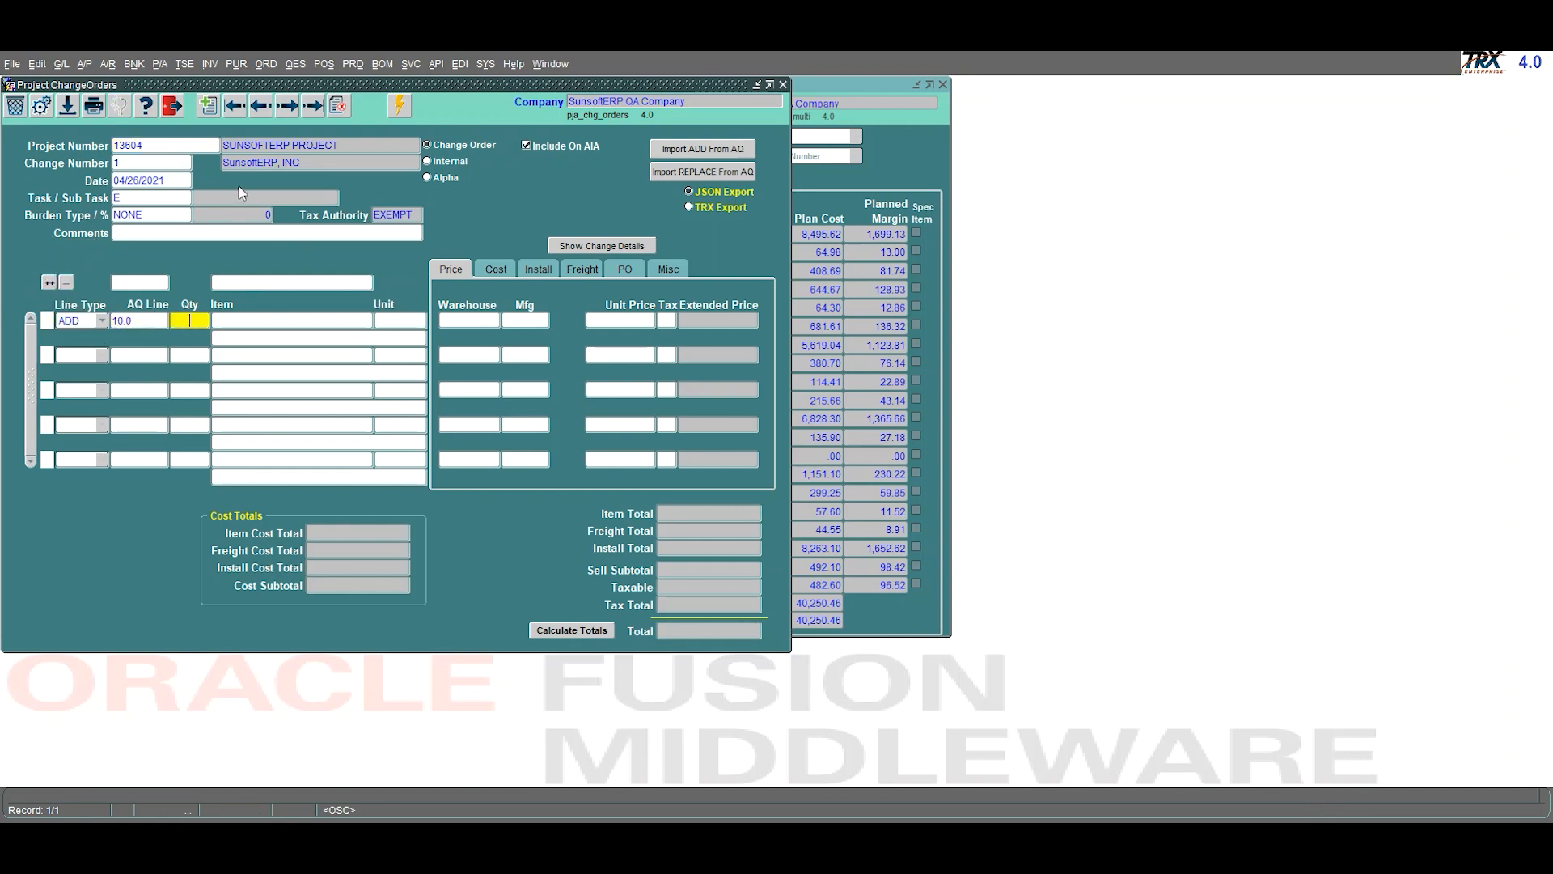
text(1)
key(Tab)
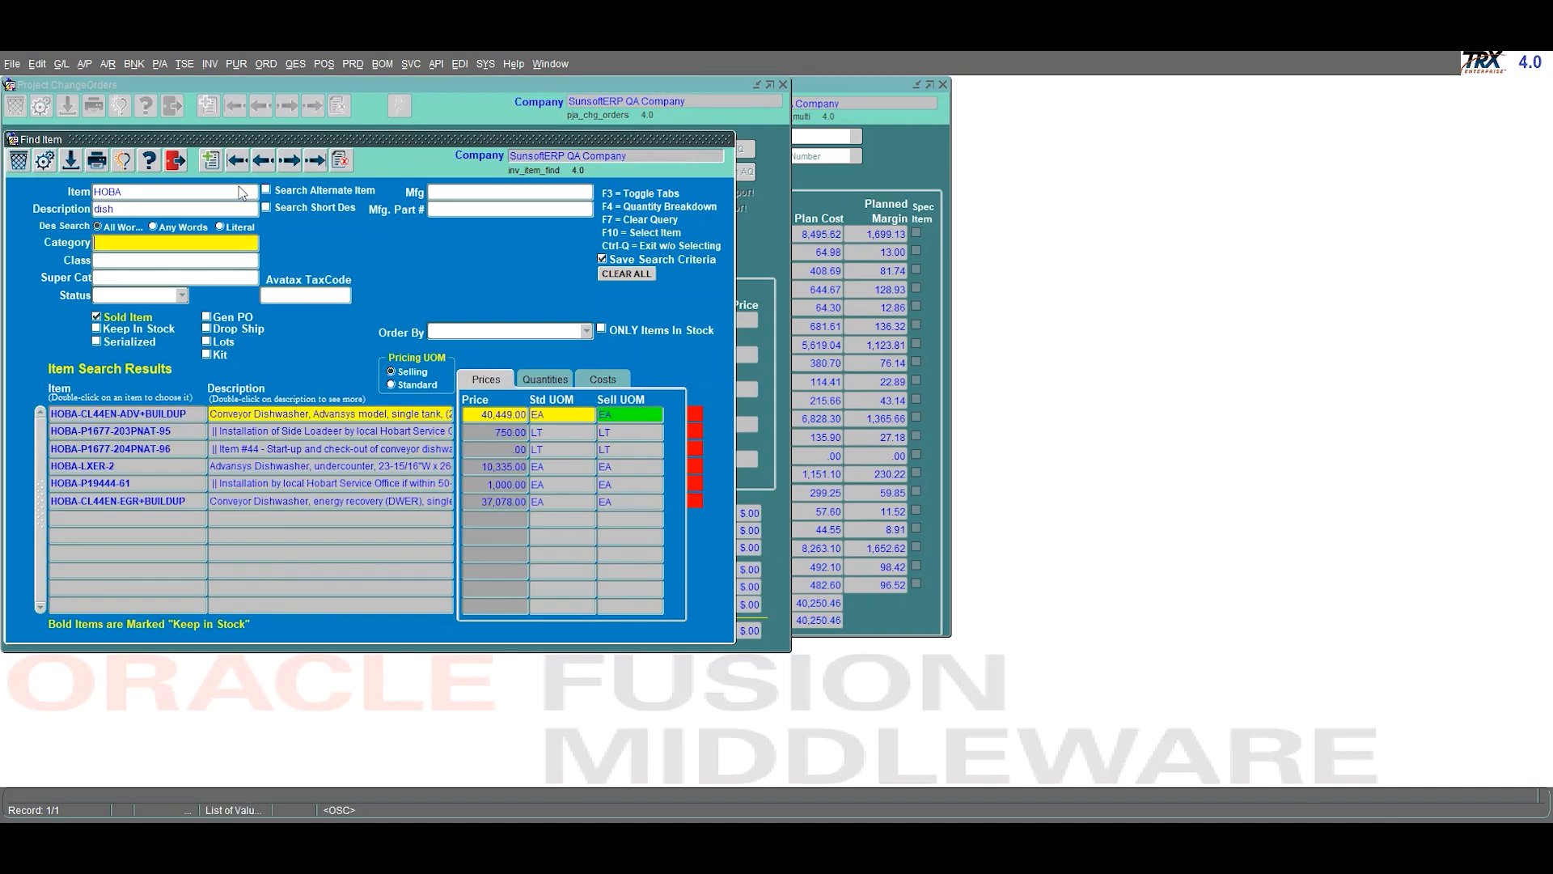
double_click(114, 466)
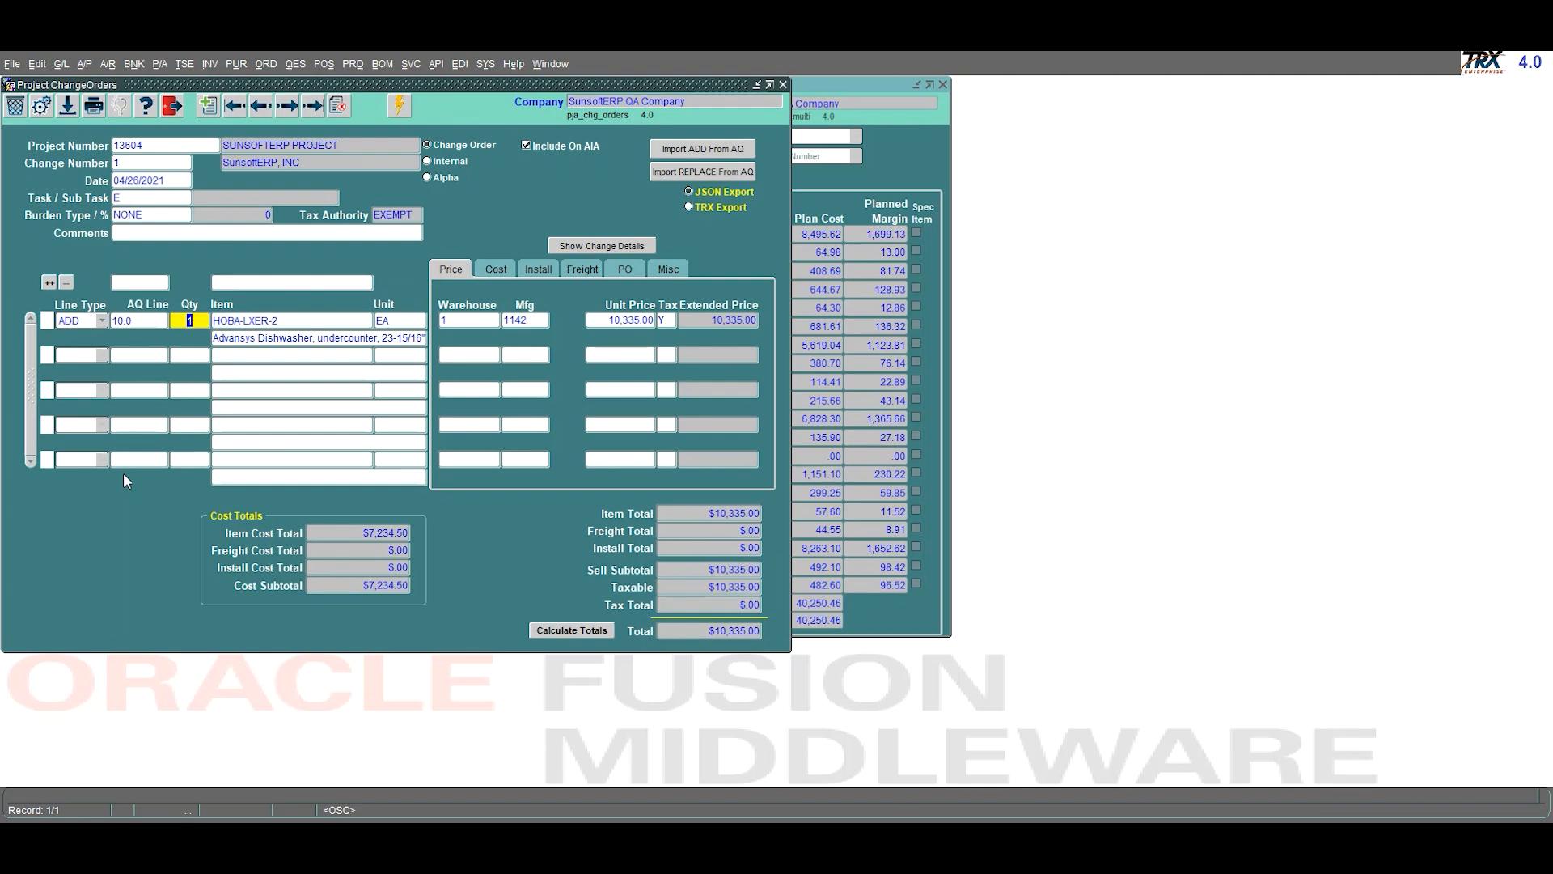
- Process the change order, answer its confirmation prompts and return to the project's materials list
click(400, 105)
click(303, 390)
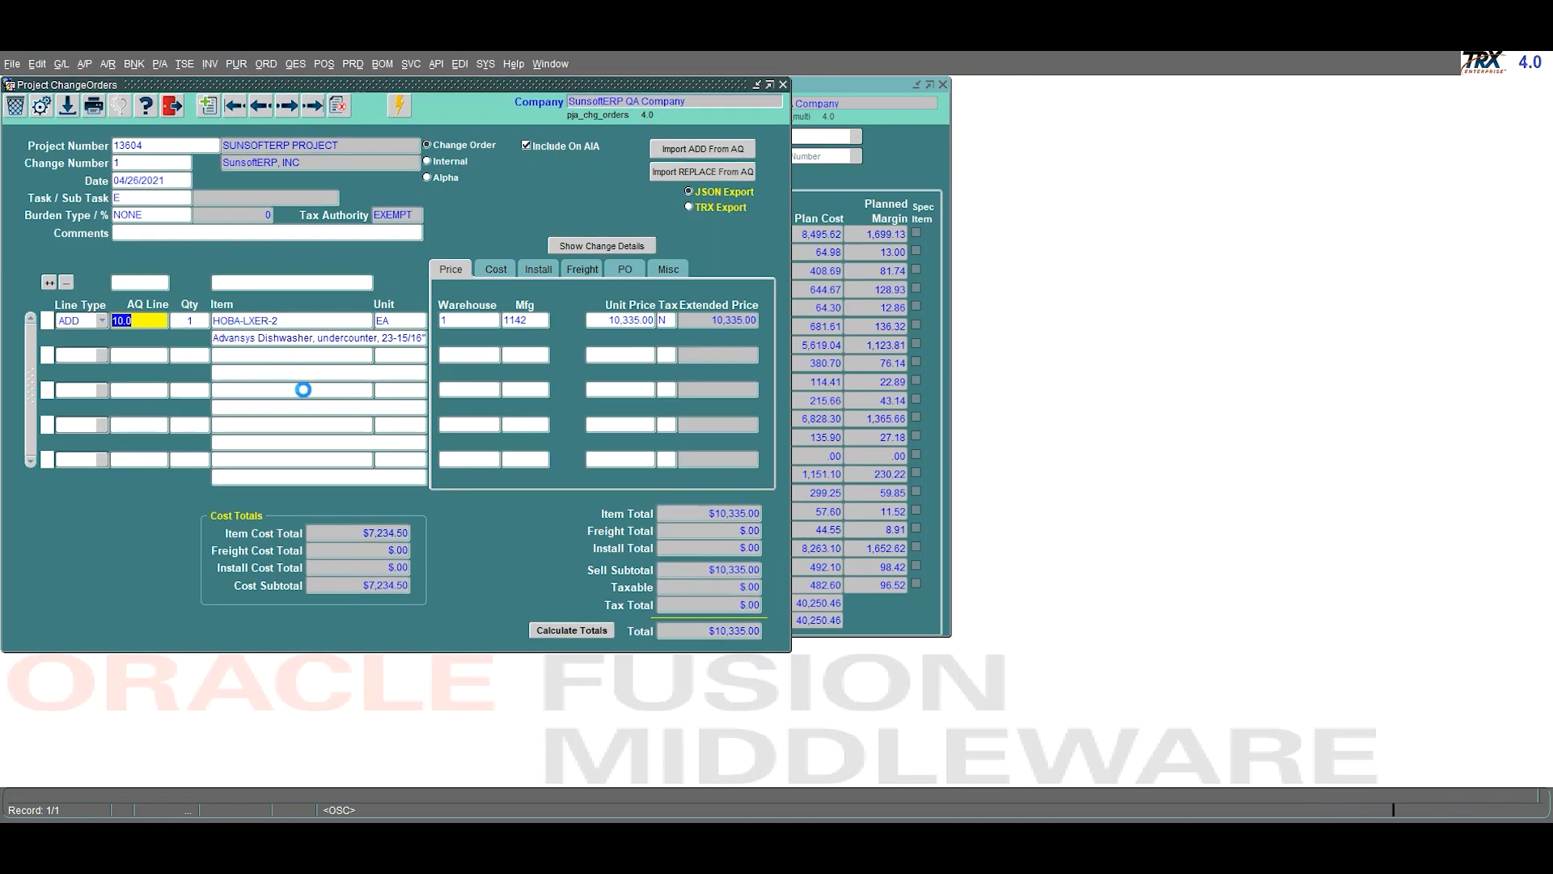
click(917, 480)
click(692, 478)
click(900, 474)
click(173, 110)
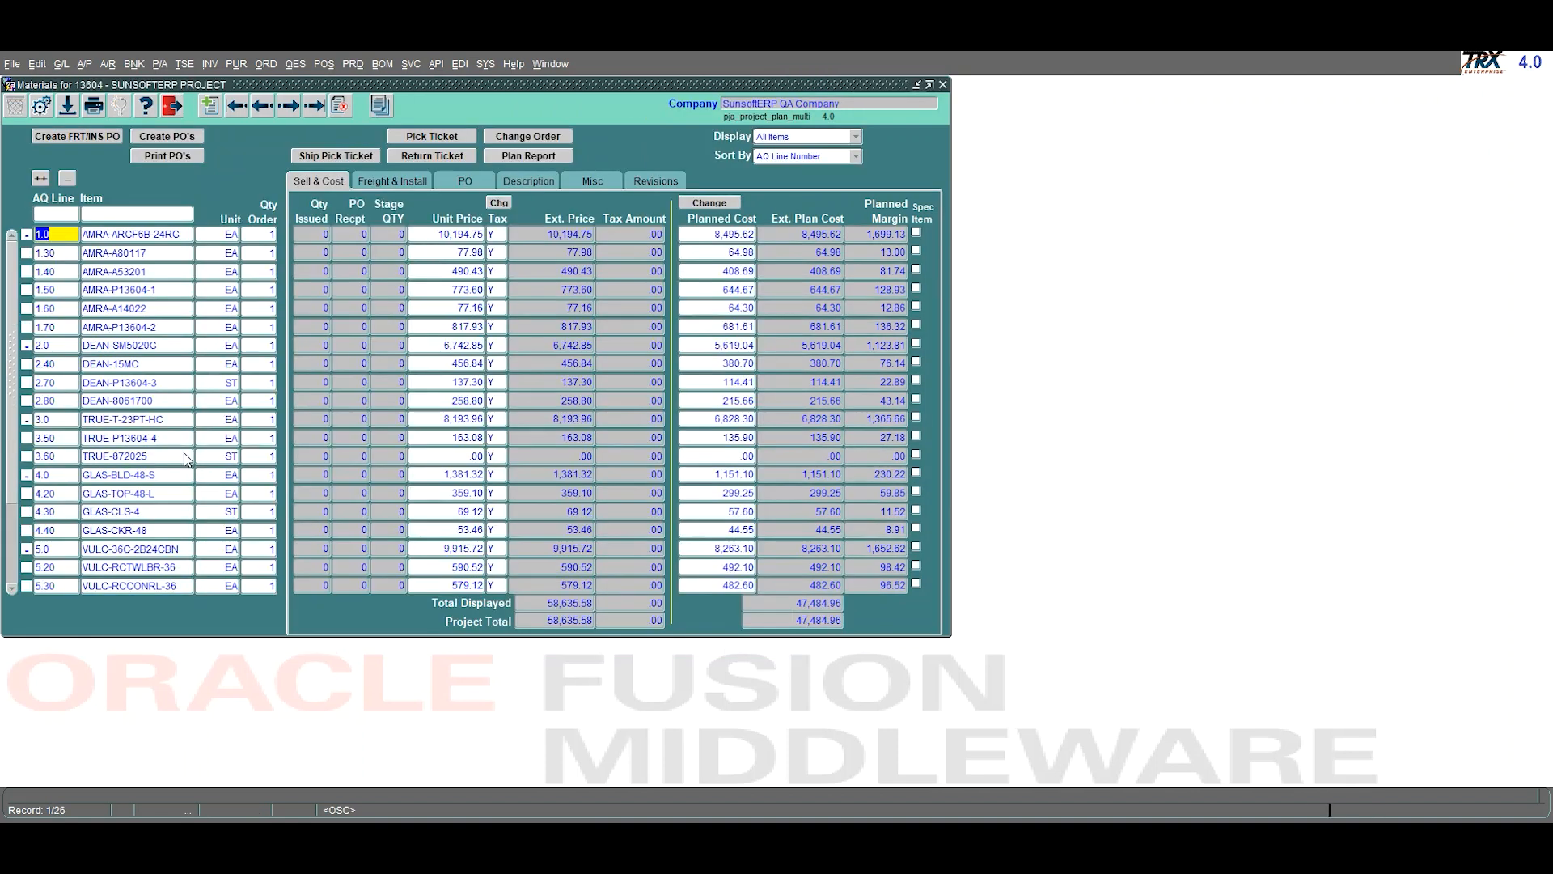
- Check the added HOBA-LXER-2 line 10.0 at the end of the project's materials list
scroll(166, 481, down, 1)
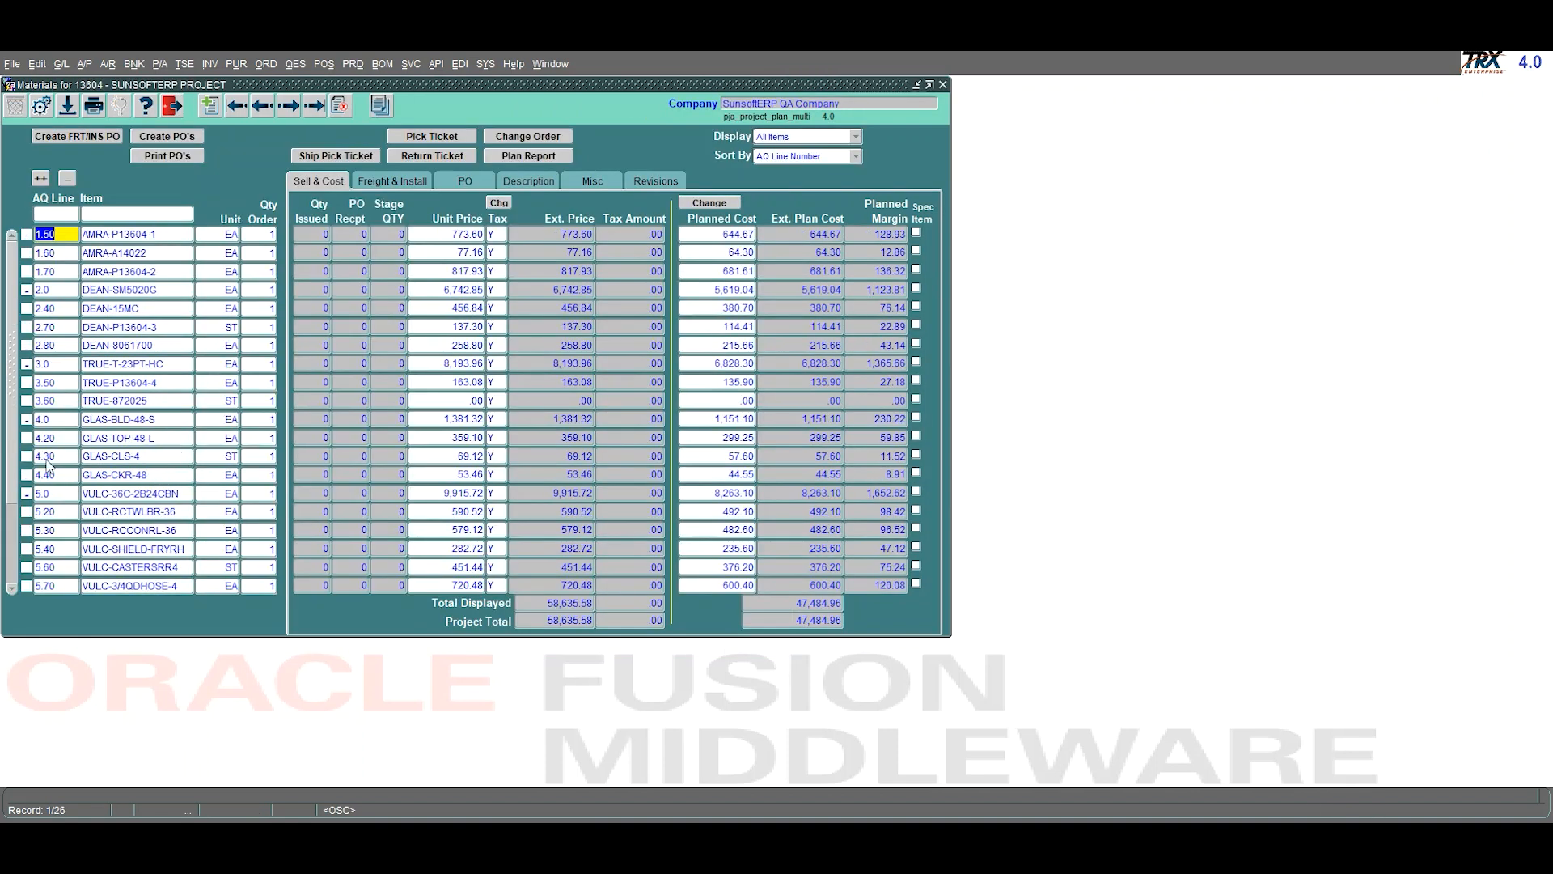
scroll(52, 467, down, 2)
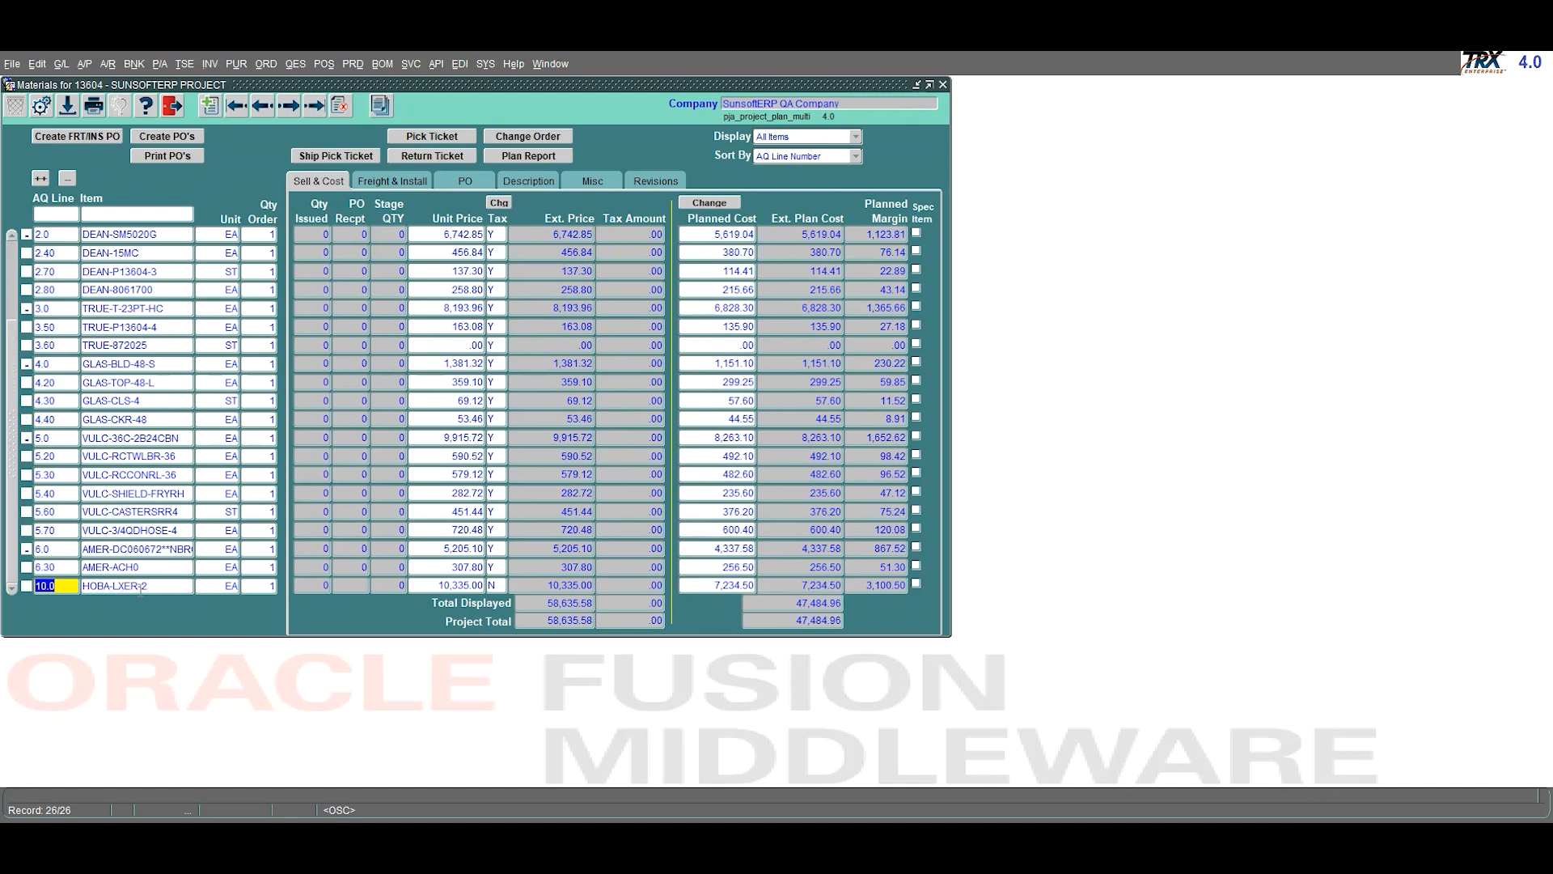
click(186, 138)
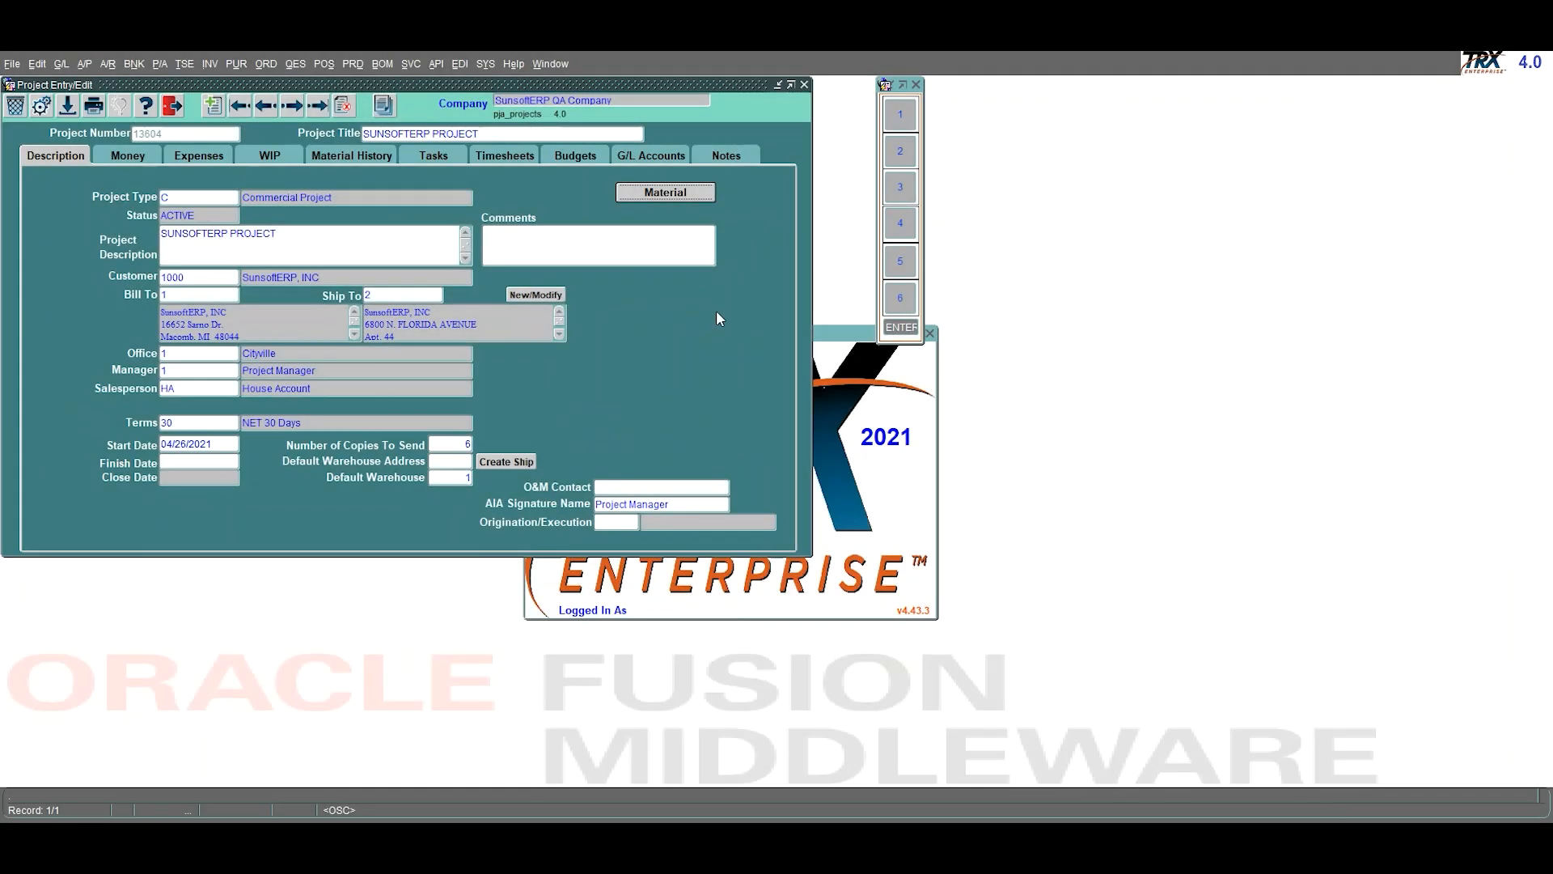
- Start a shipping pick ticket from the project's materials list
click(665, 192)
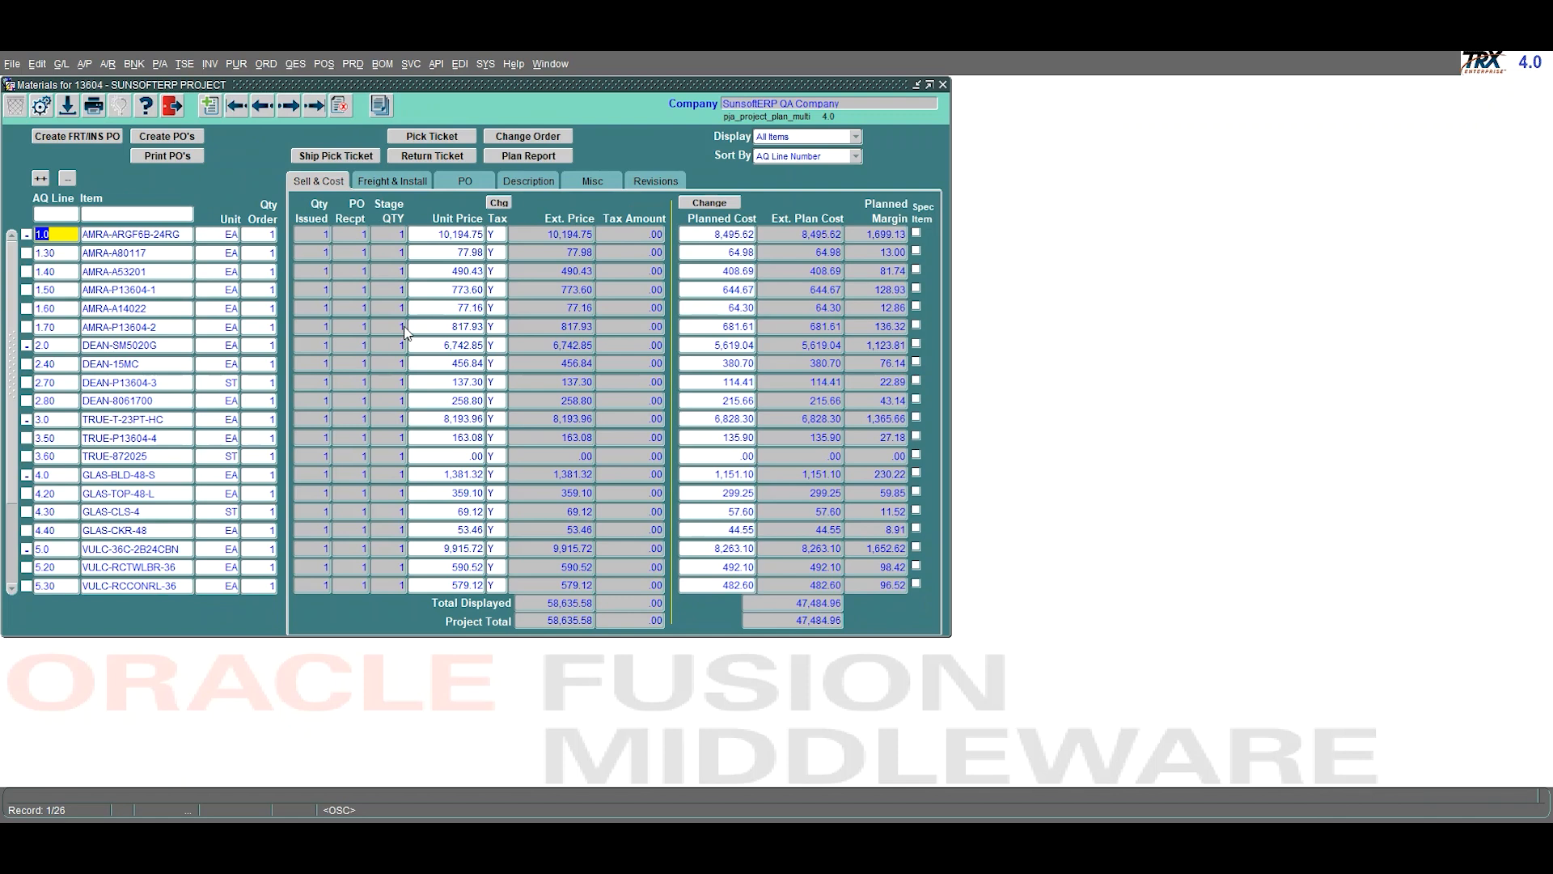
click(443, 136)
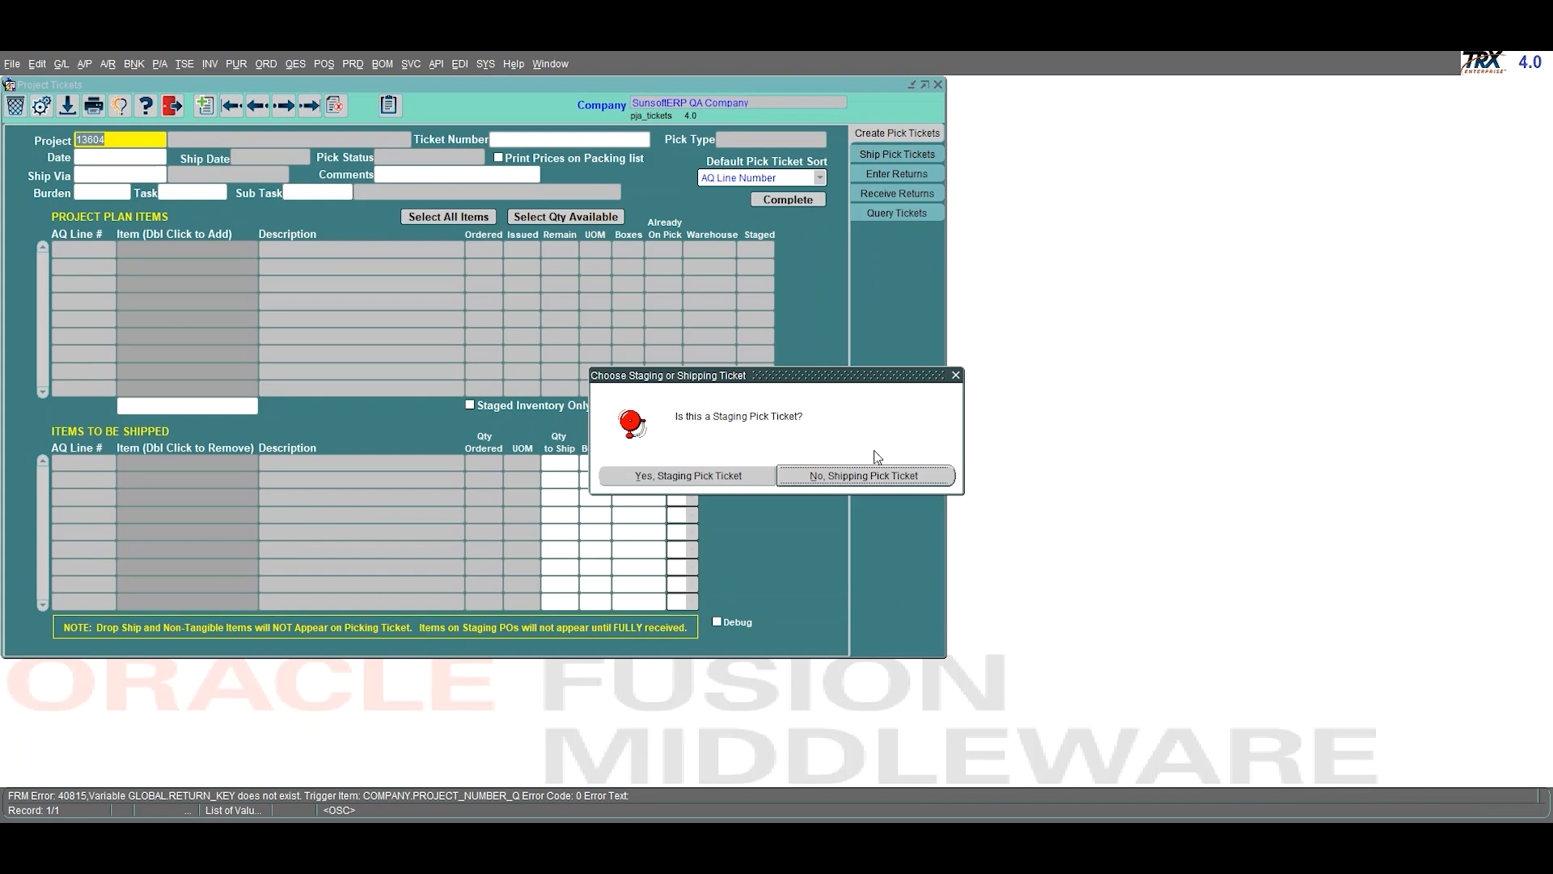
click(889, 480)
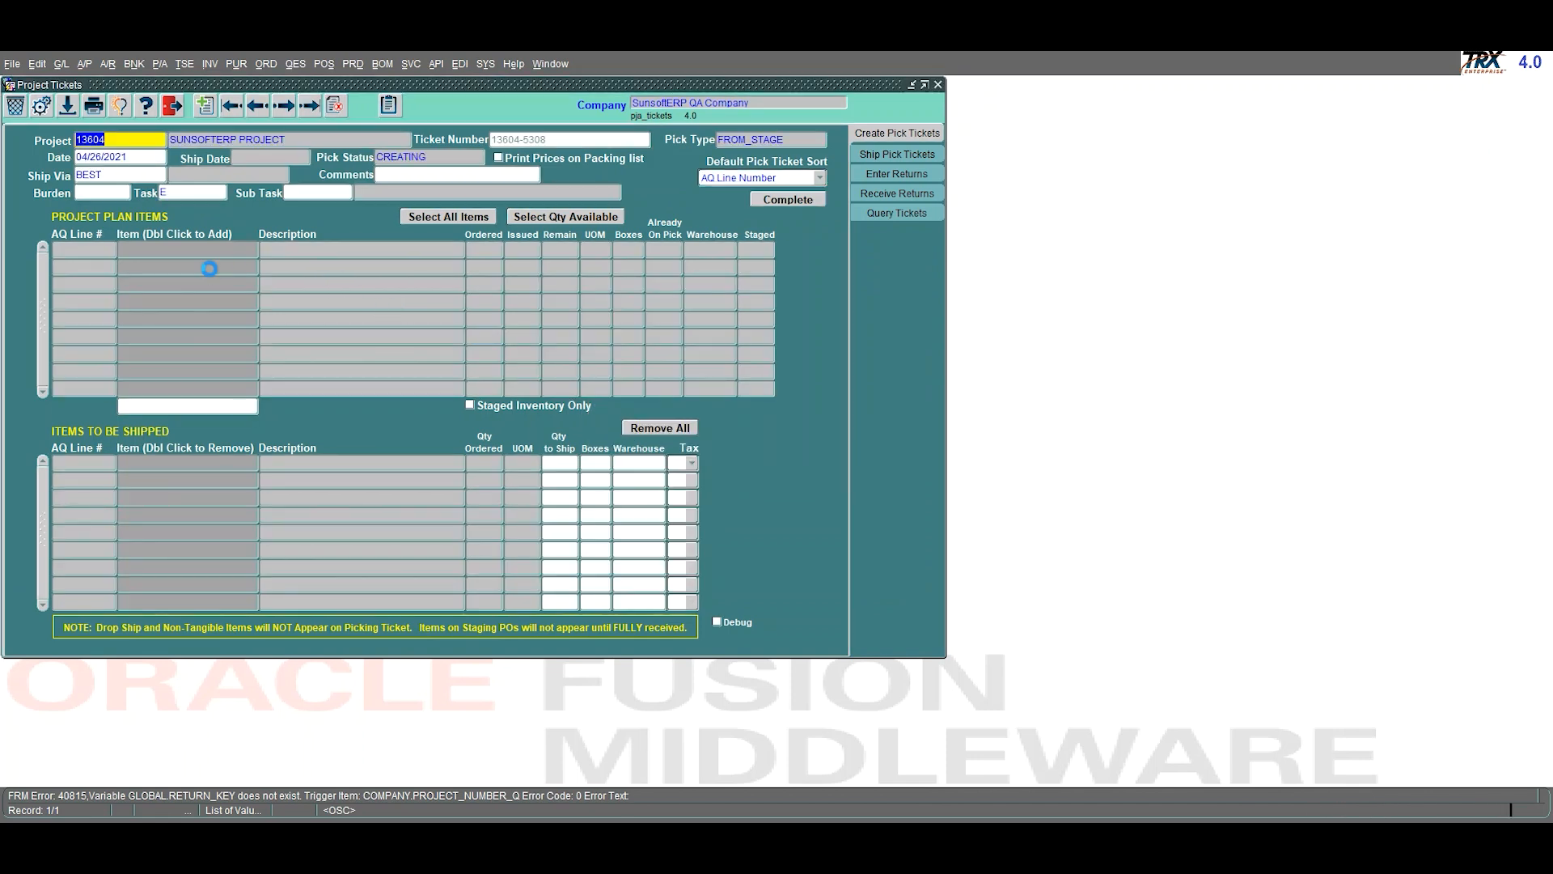
- Add all the AMRA items on line 1 and all the TRUE items on line 3 to the items to be shipped
double_click(189, 249)
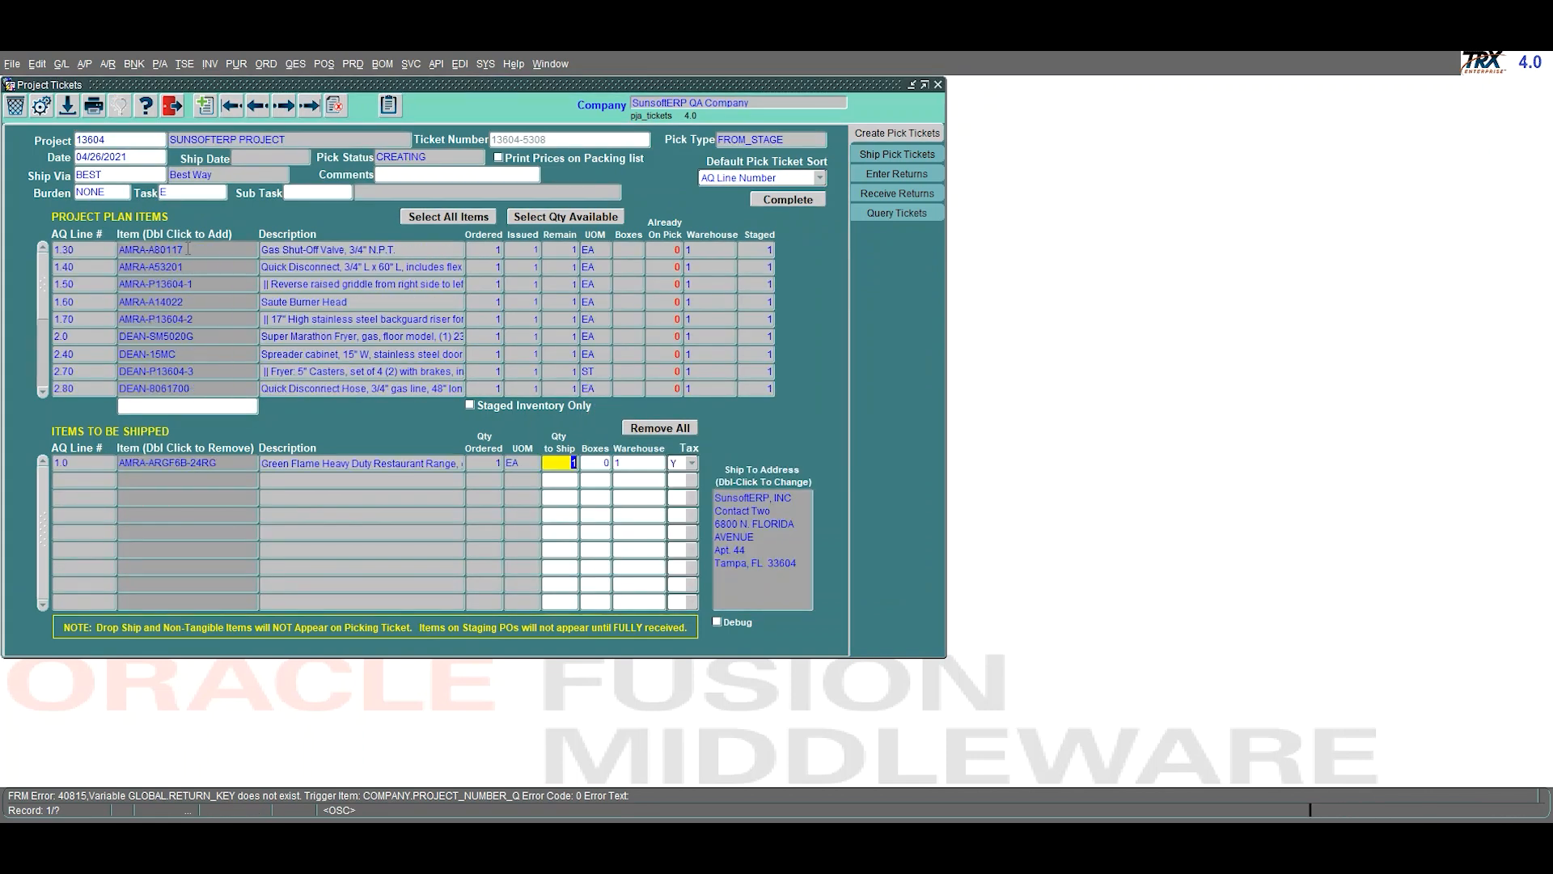
double_click(186, 249)
double_click(186, 249)
double_click(186, 249)
double_click(186, 249)
double_click(187, 249)
double_click(146, 318)
double_click(146, 319)
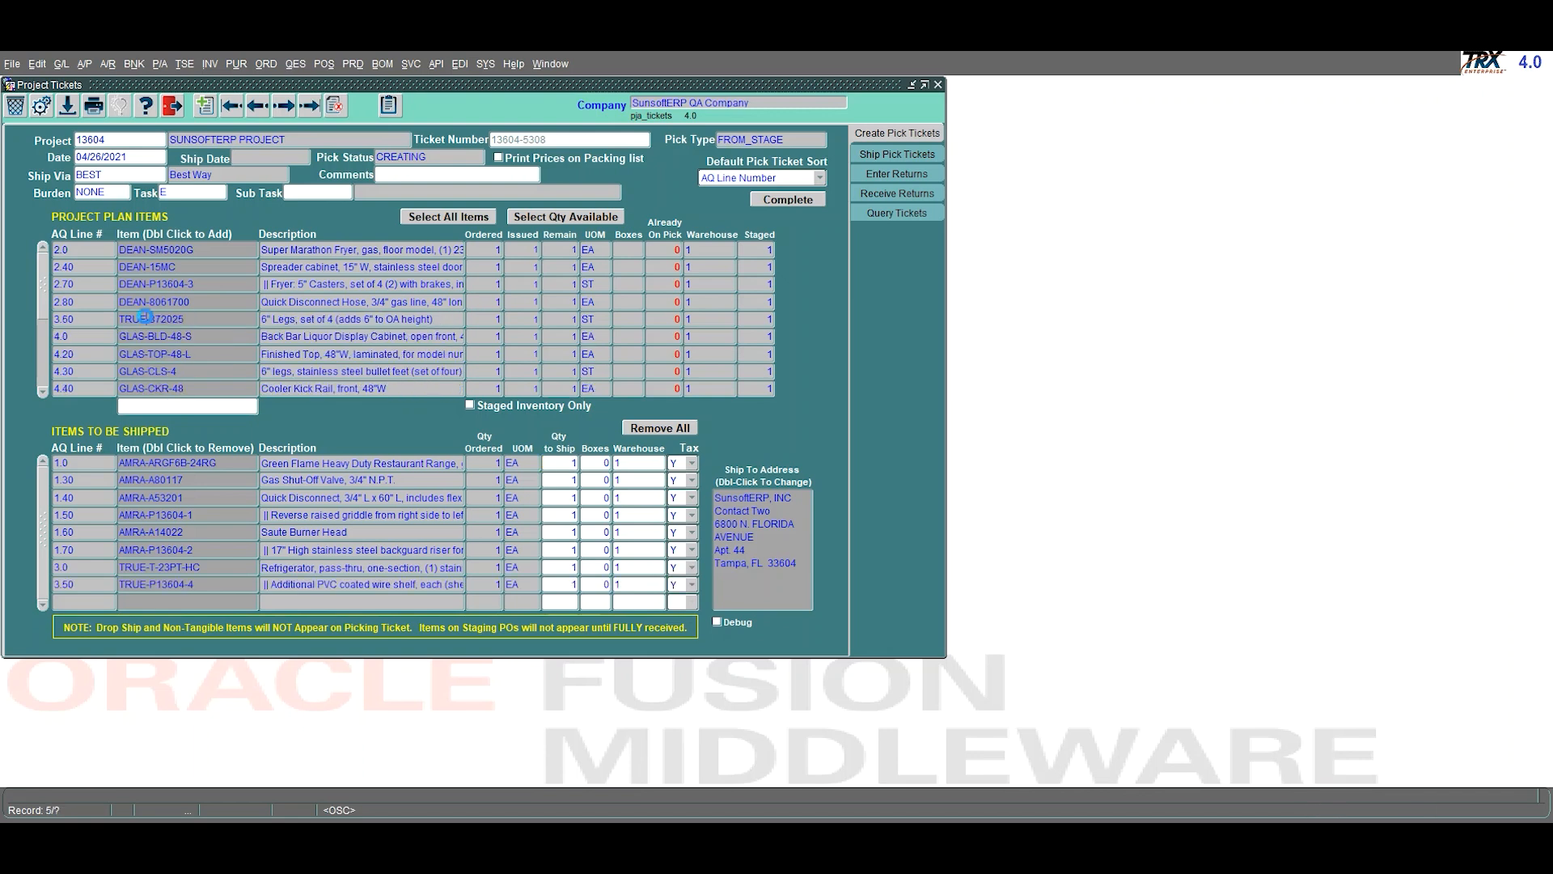
double_click(147, 318)
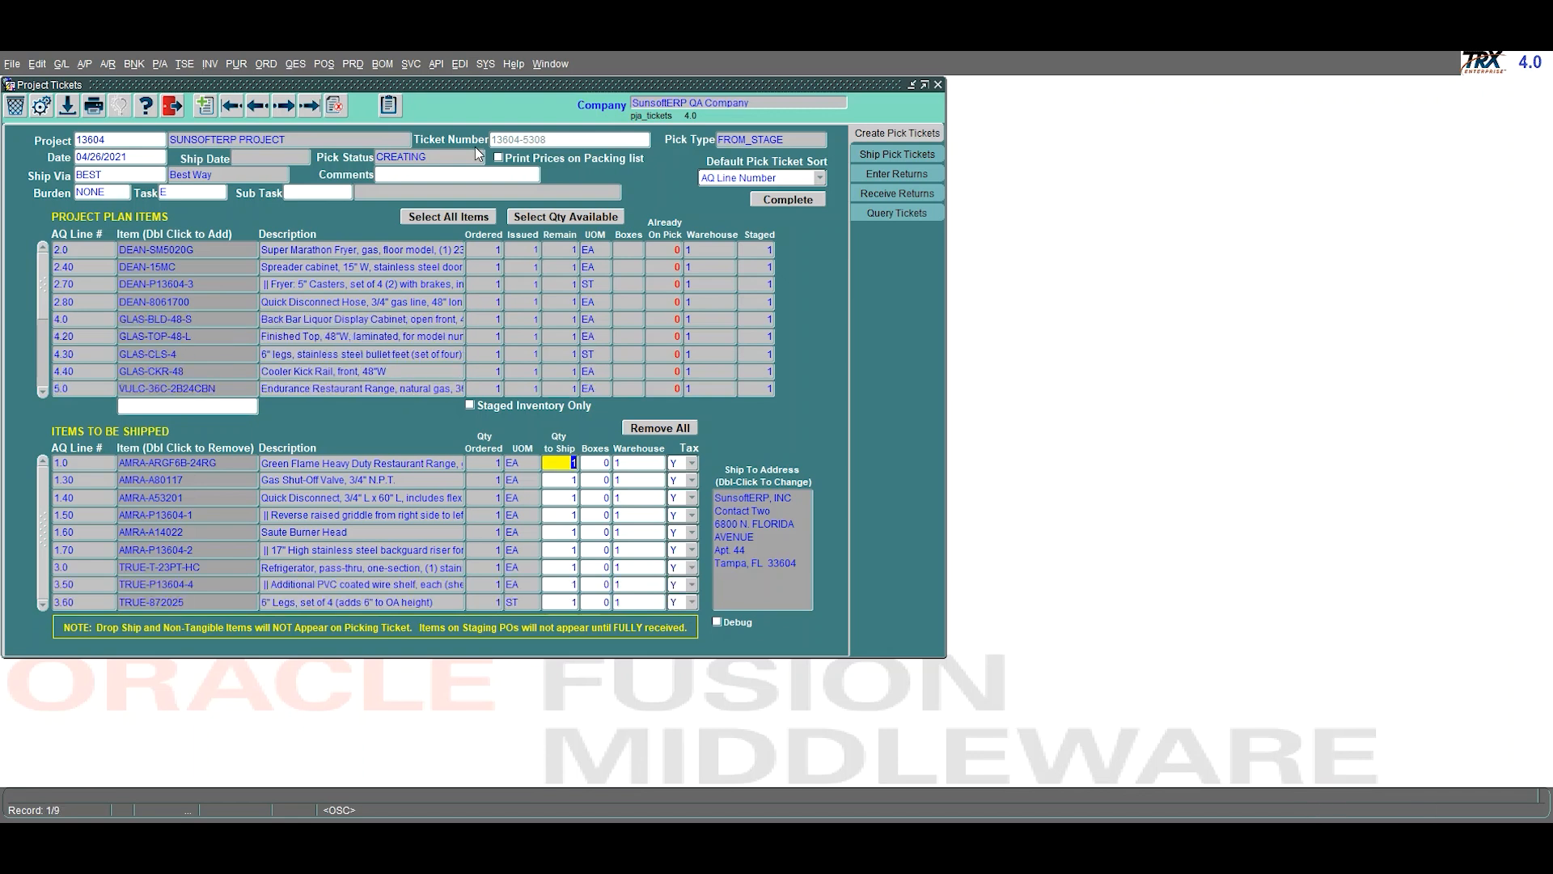
- Complete the pick ticket, choose to ship it now and process the shipment through its prompts
click(777, 200)
click(813, 476)
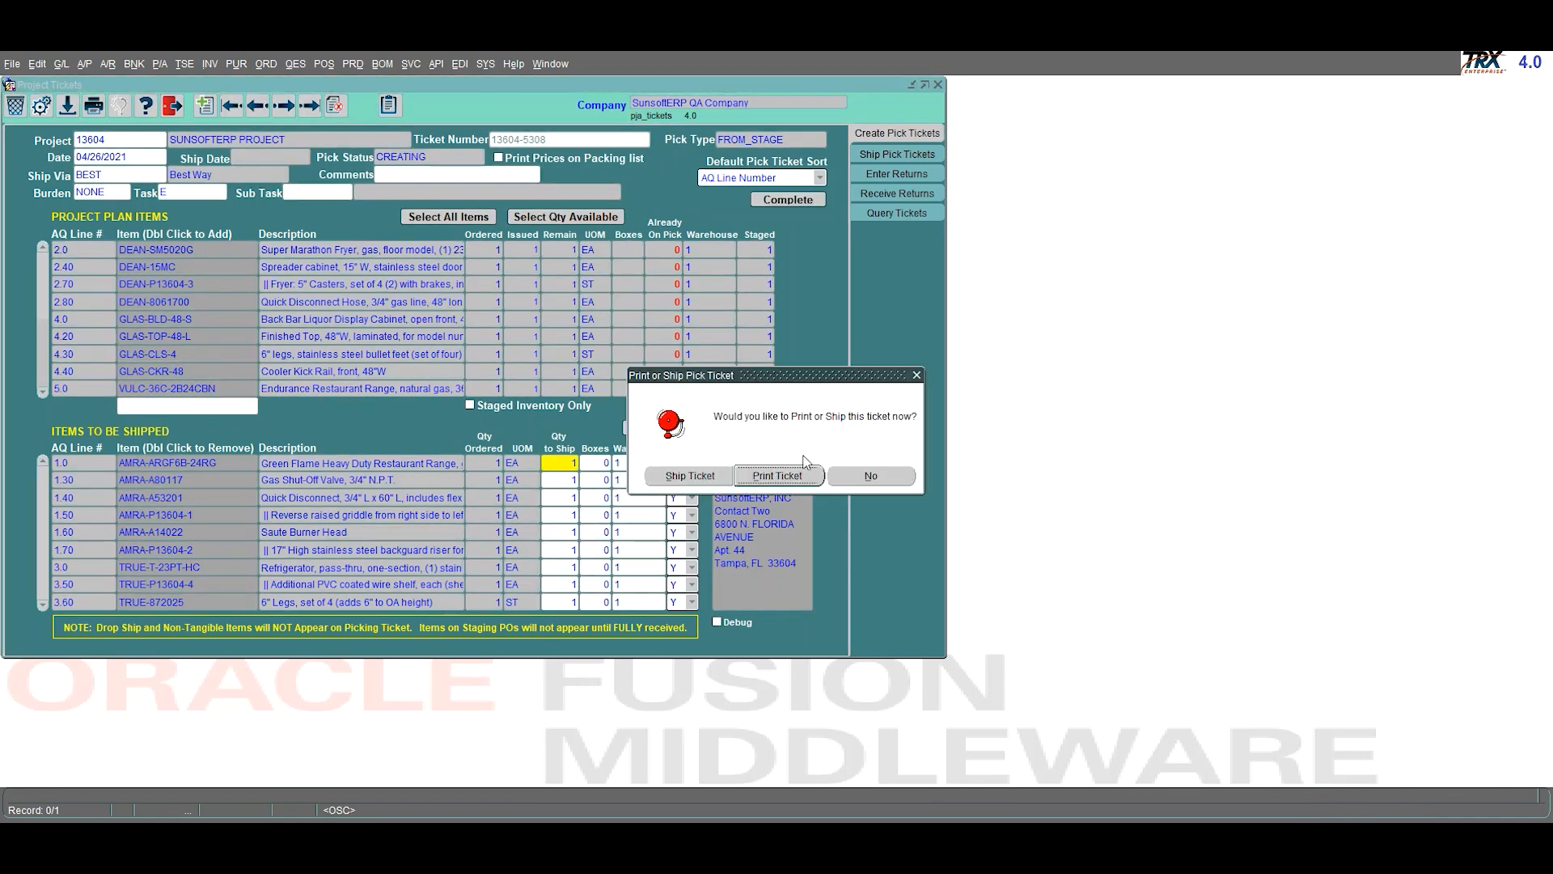
click(713, 481)
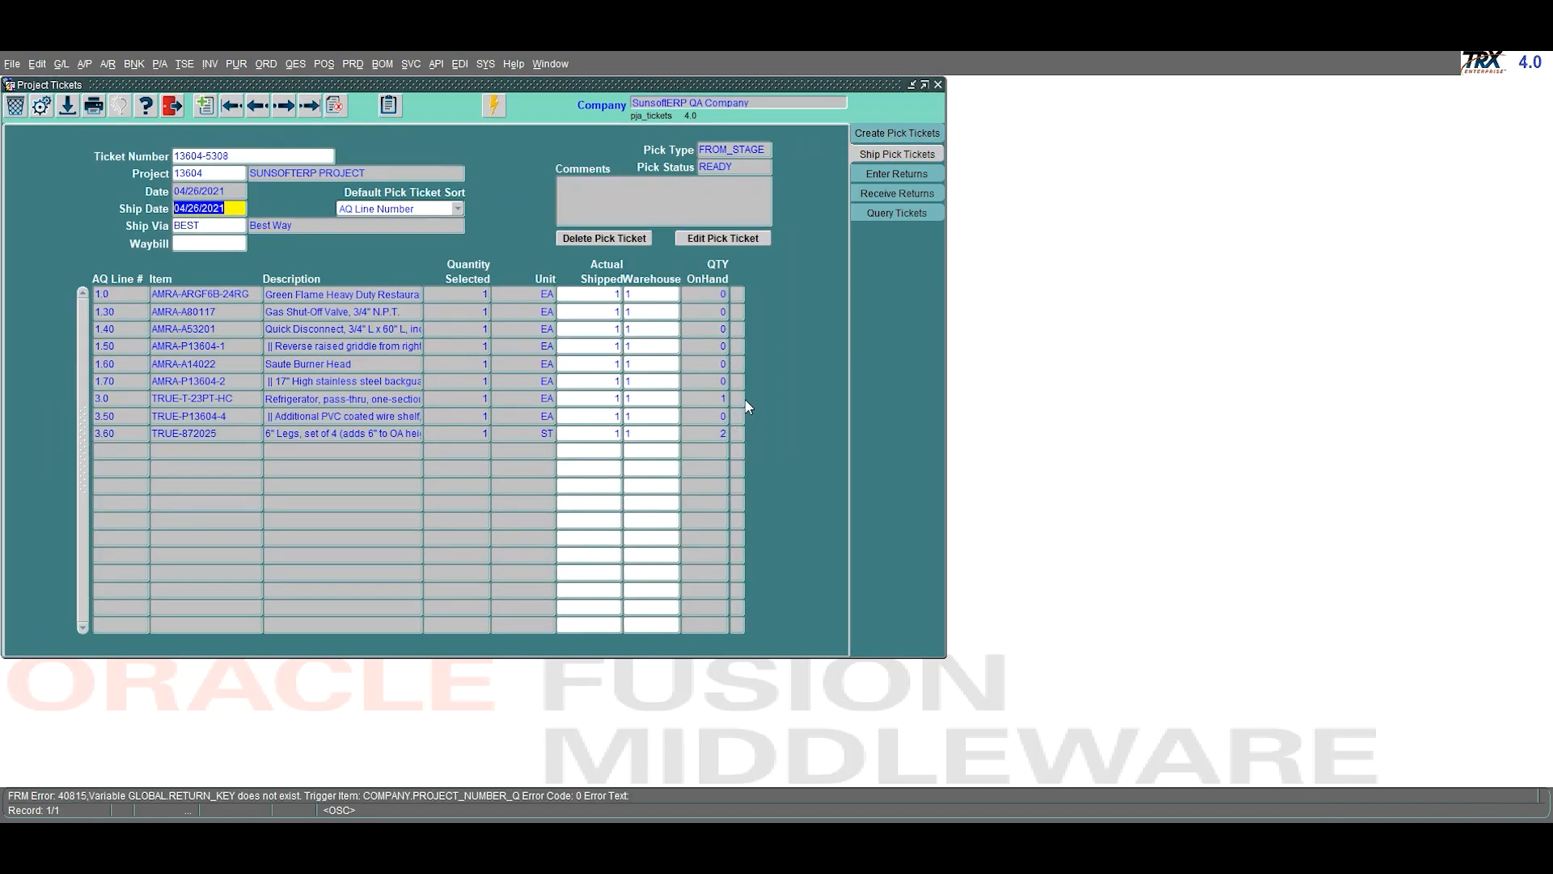
click(492, 108)
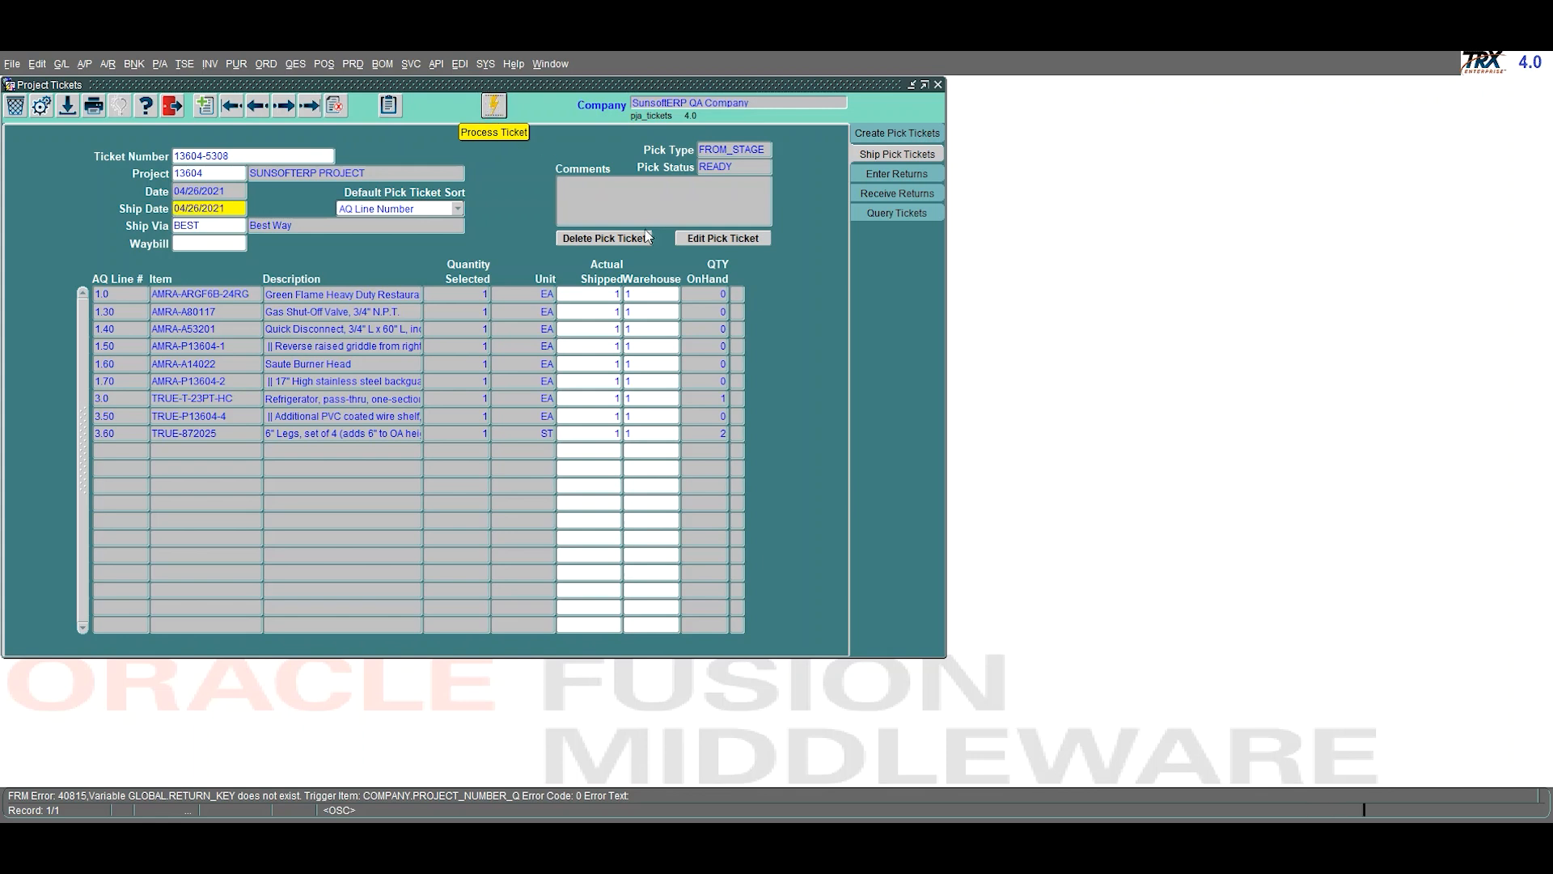
click(808, 476)
click(868, 474)
click(869, 474)
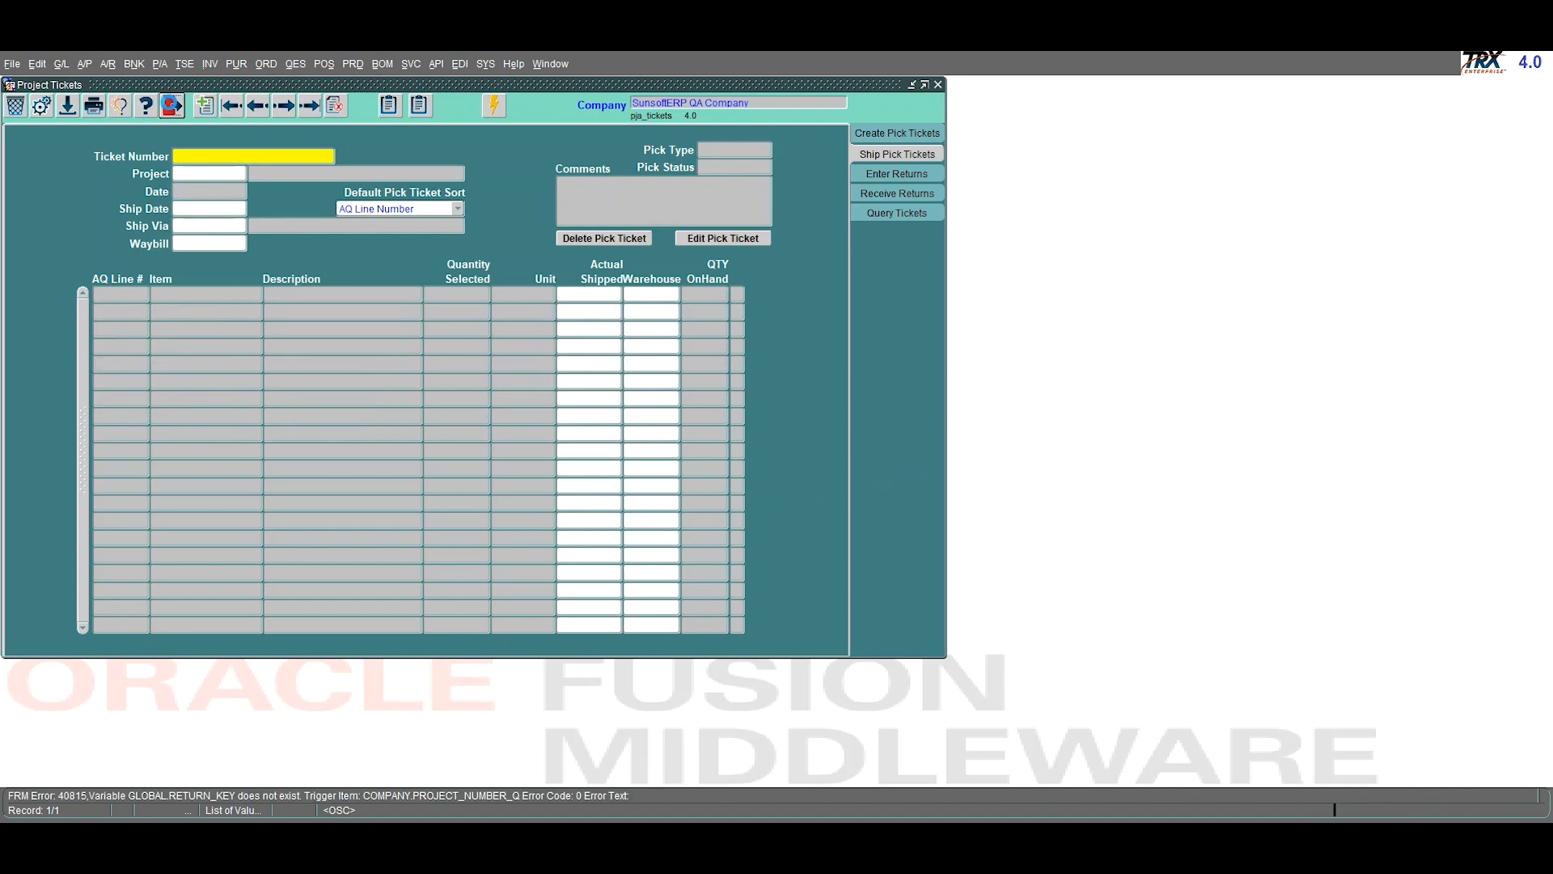
- Return to the project's Money details and enable AIA Project Billing
click(175, 110)
click(139, 161)
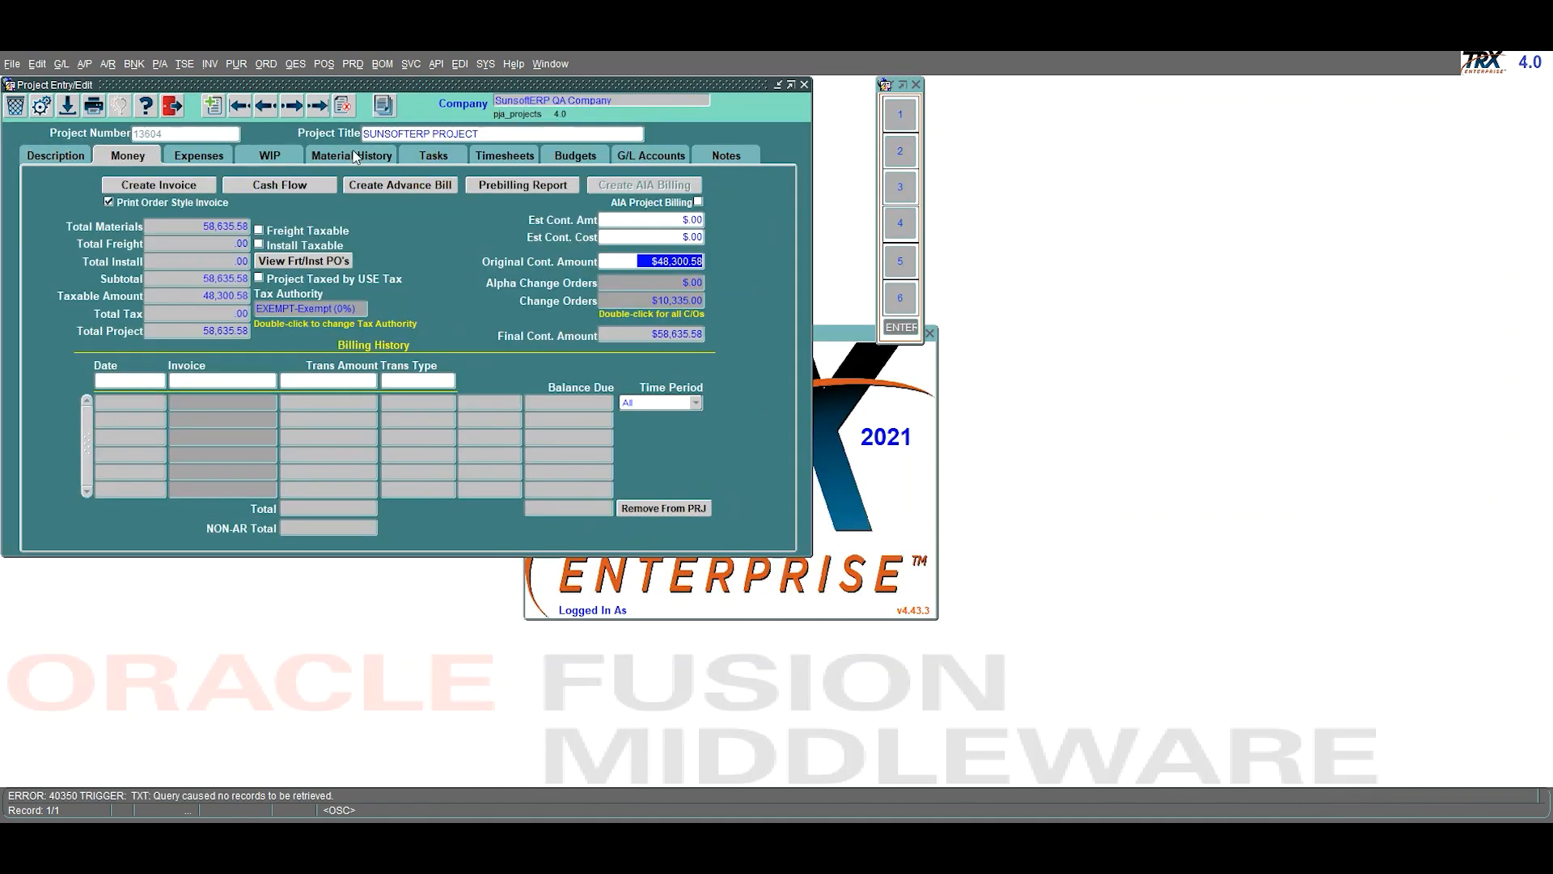
click(699, 200)
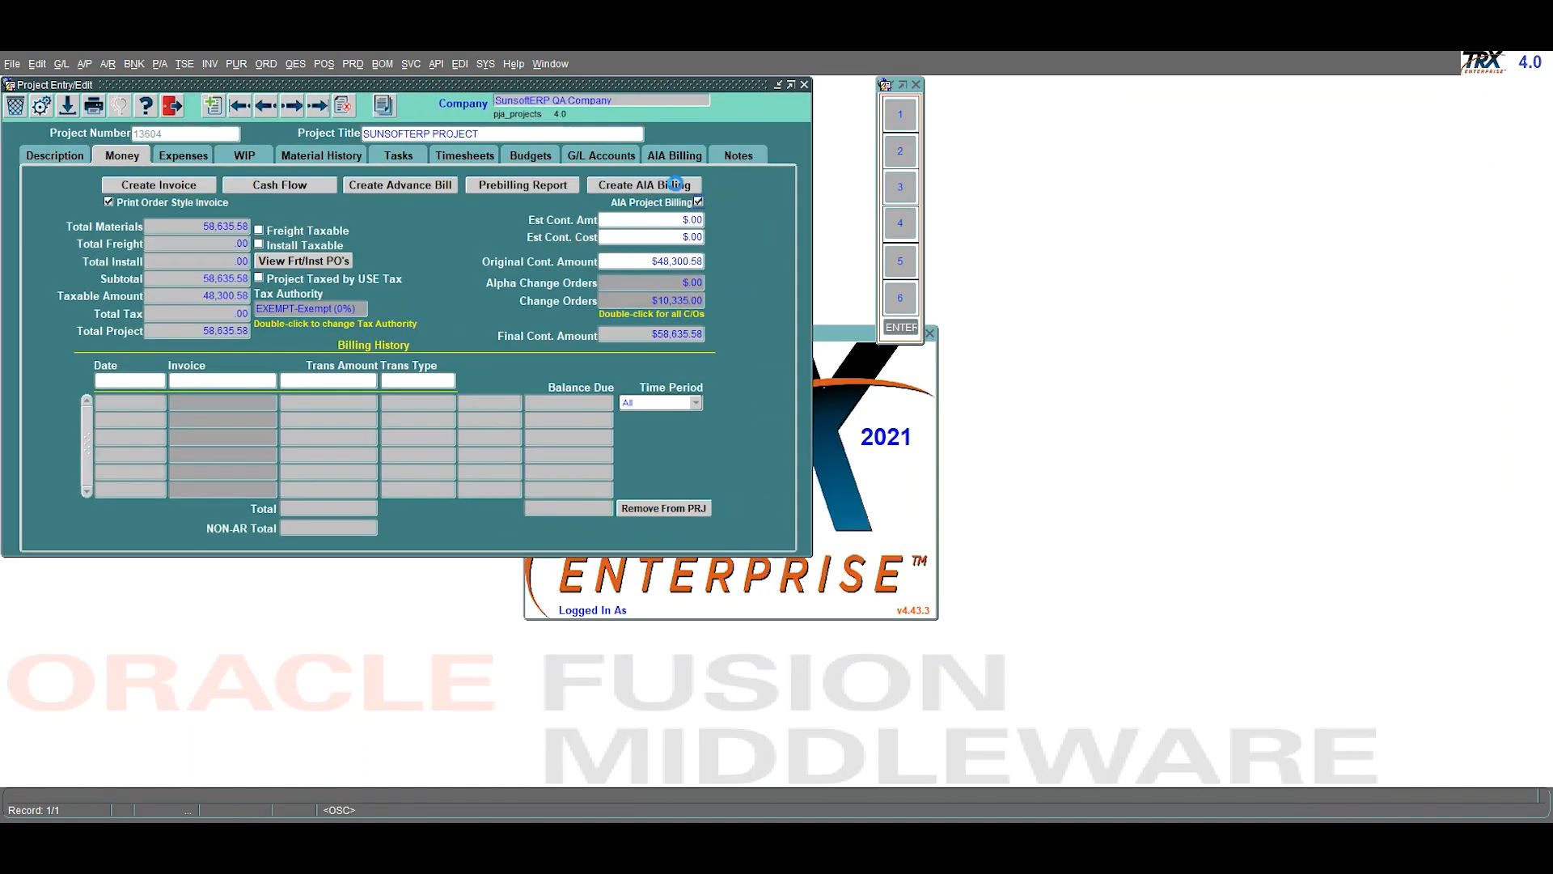
- Create an AIA billing with 10 percent retainage, bill lines 1.0 and 3.0, and generate the payment application
click(691, 191)
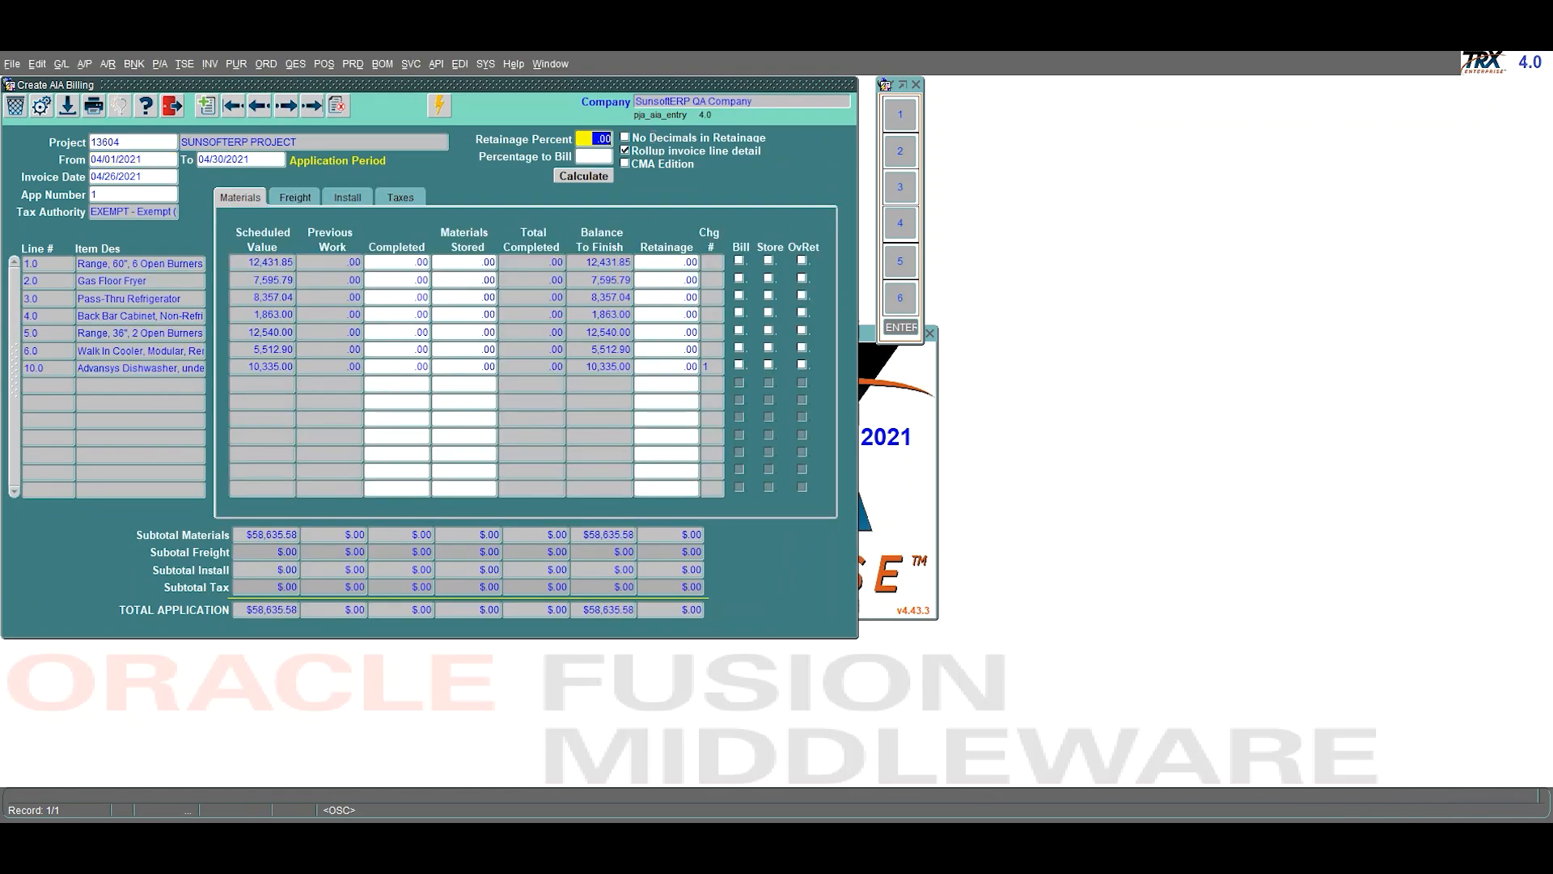
click(739, 260)
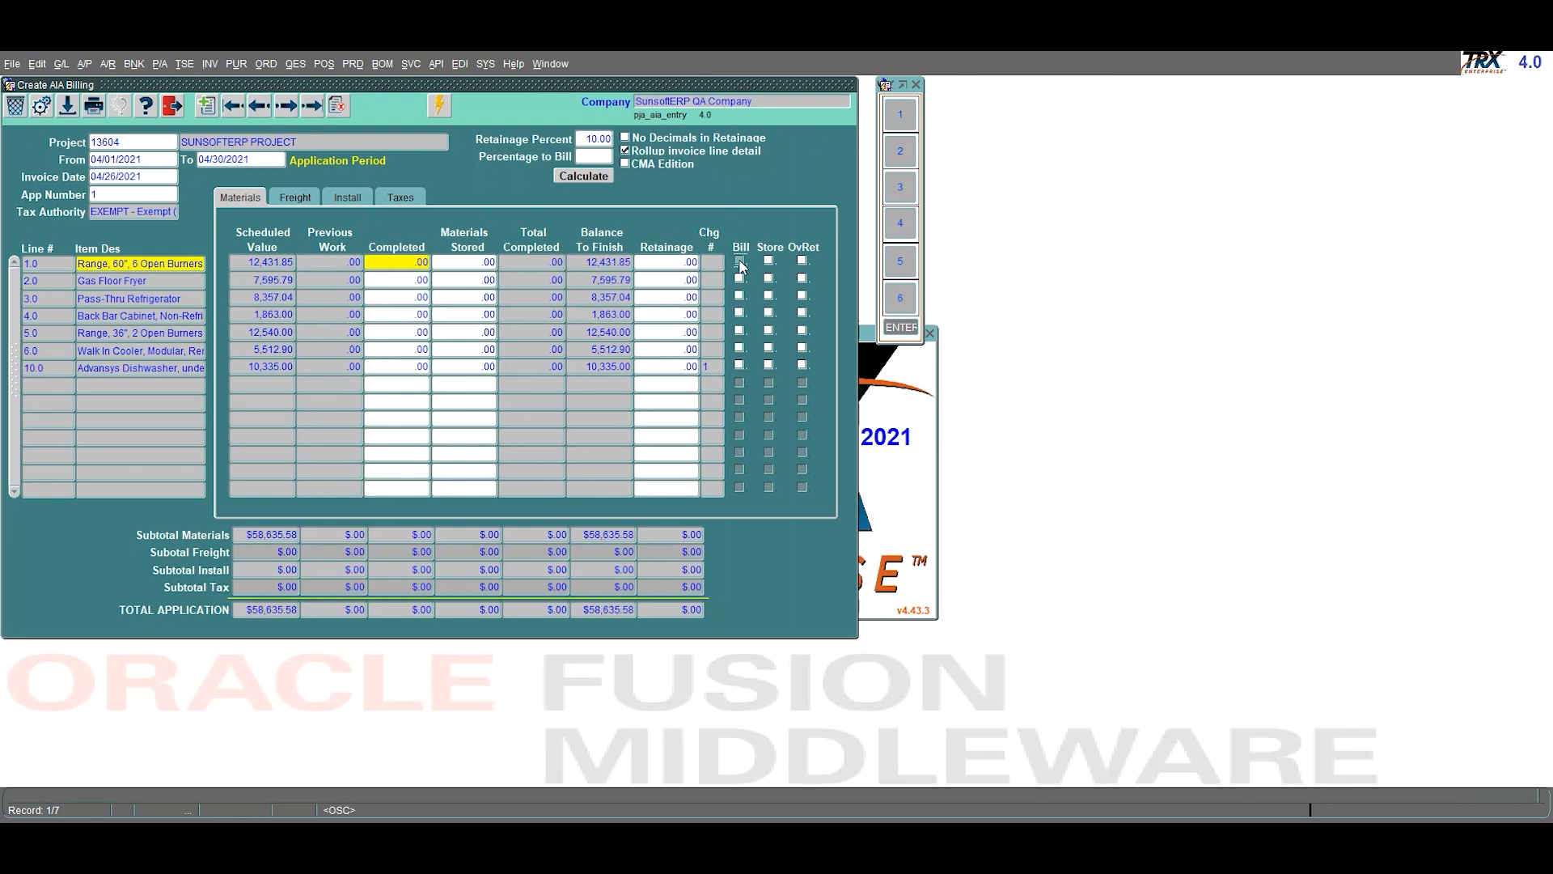
click(740, 295)
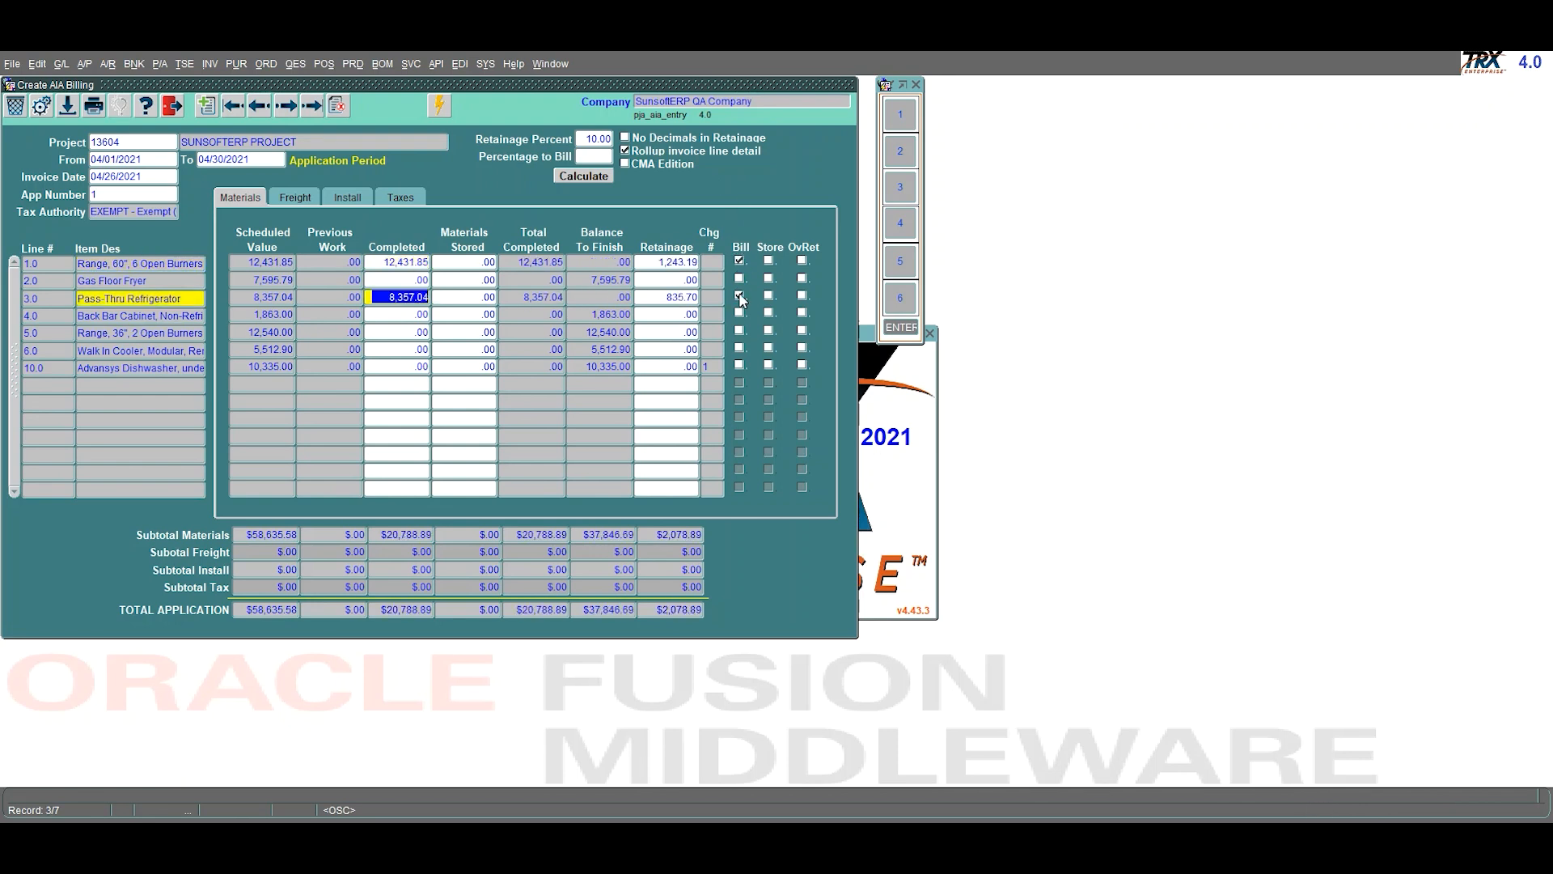
click(449, 102)
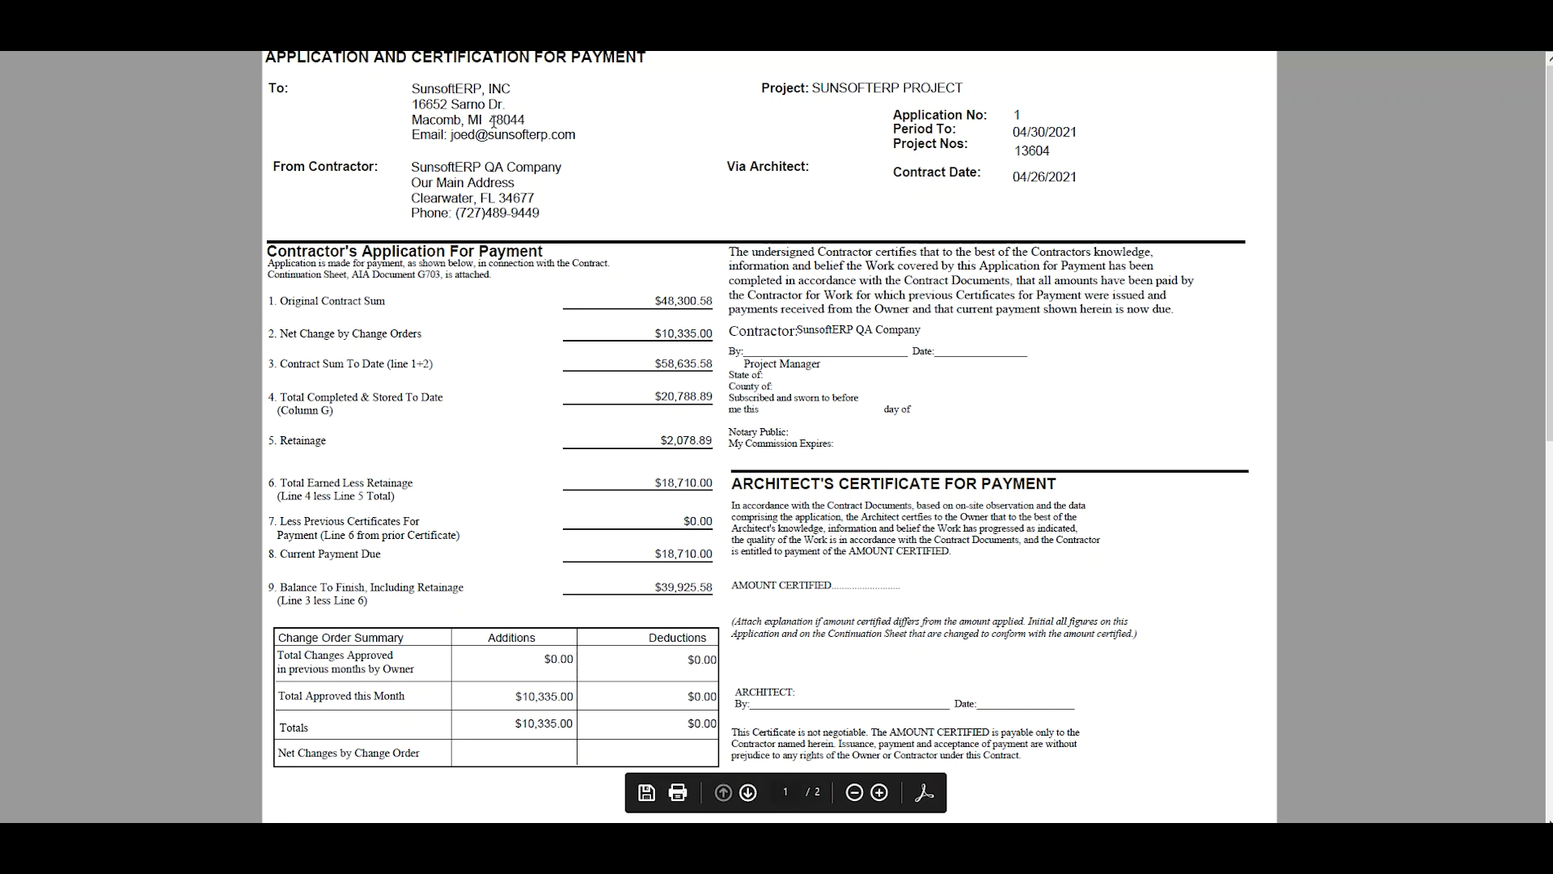
- Start a new retainage billing for project 13604 and bill all of the remaining retainage on its lines
scroll(639, 151, down, 2)
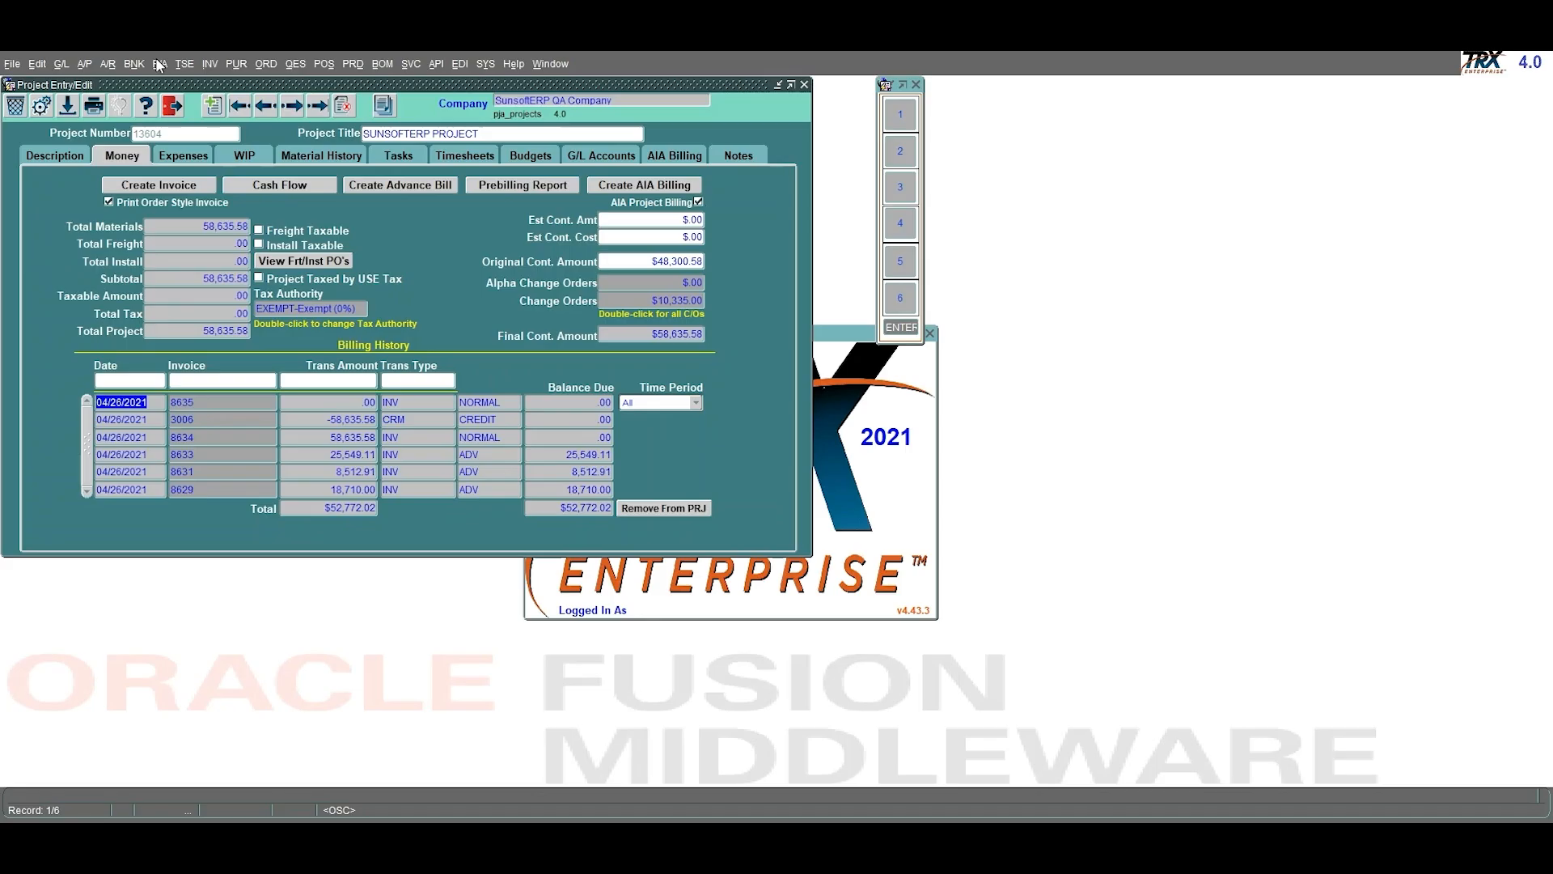
click(707, 64)
mouse_move(229, 151)
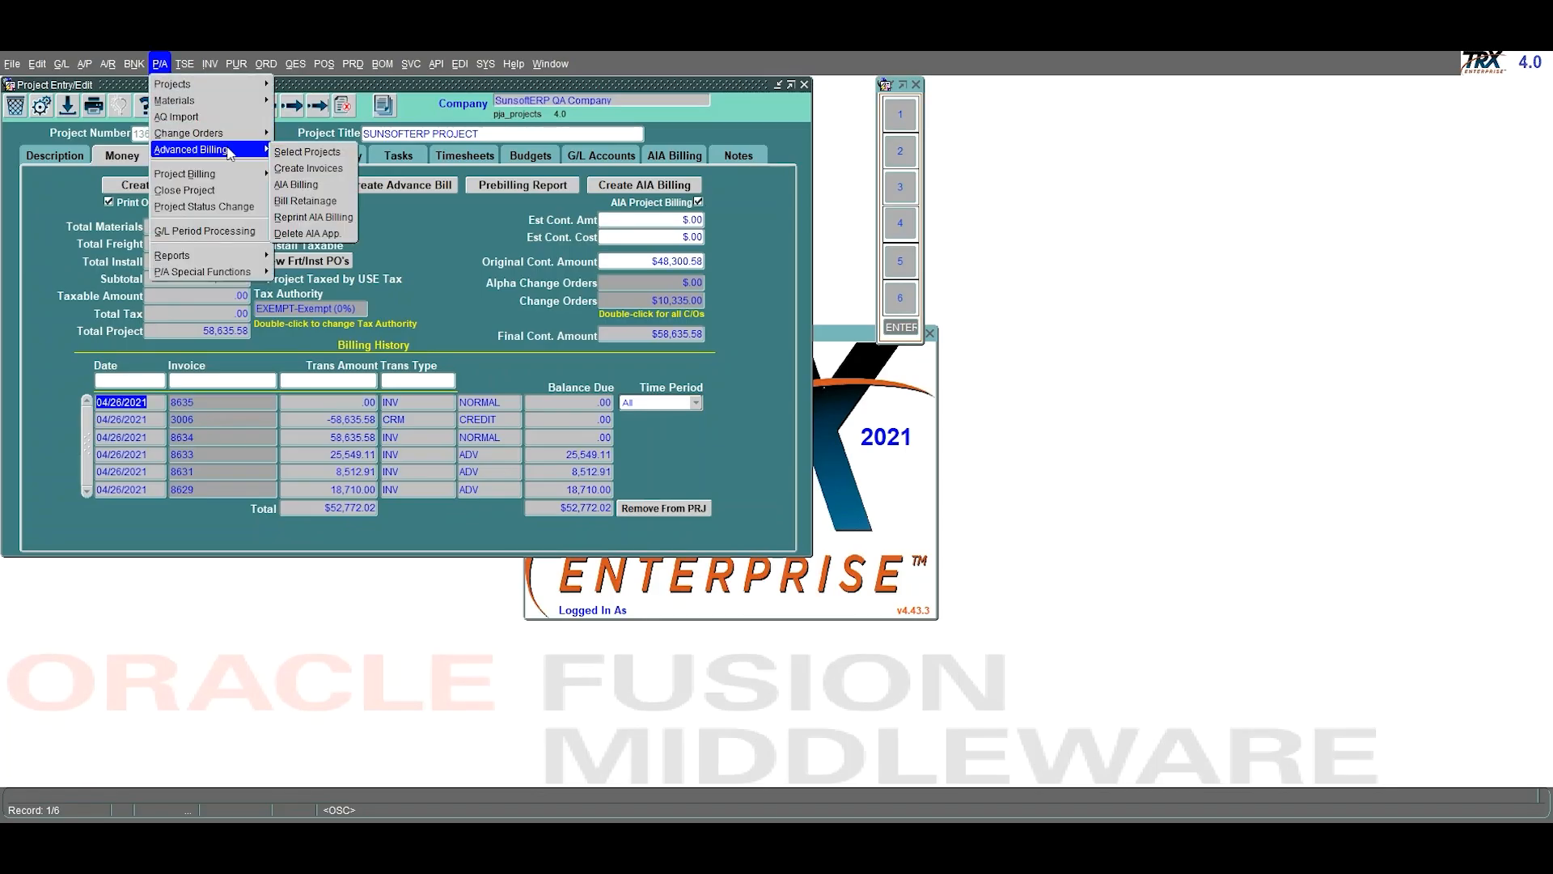
click(332, 202)
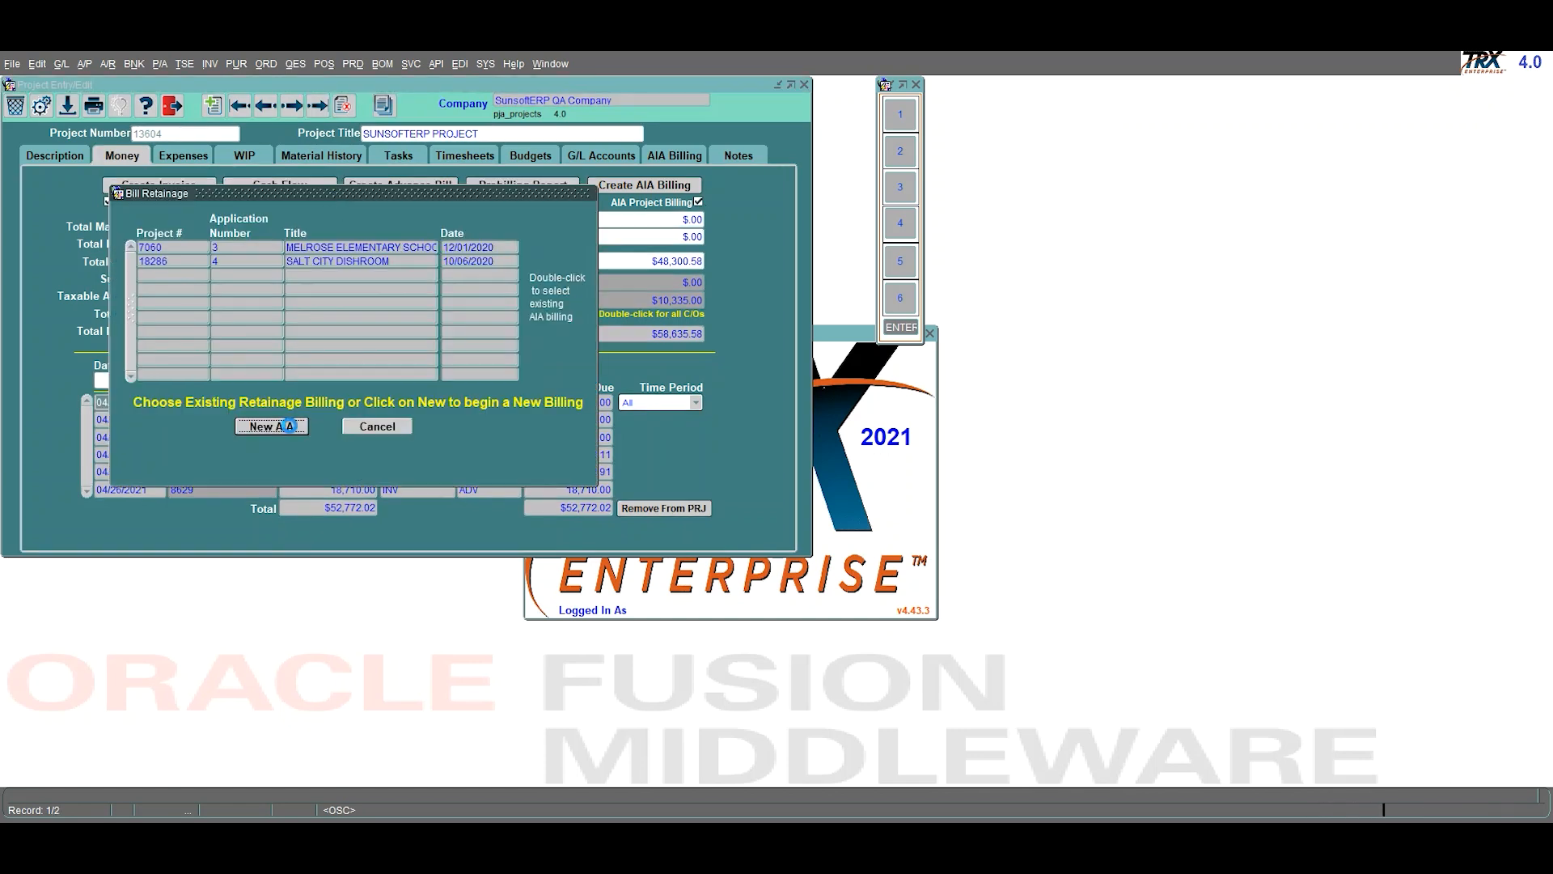
click(288, 425)
text(13604)
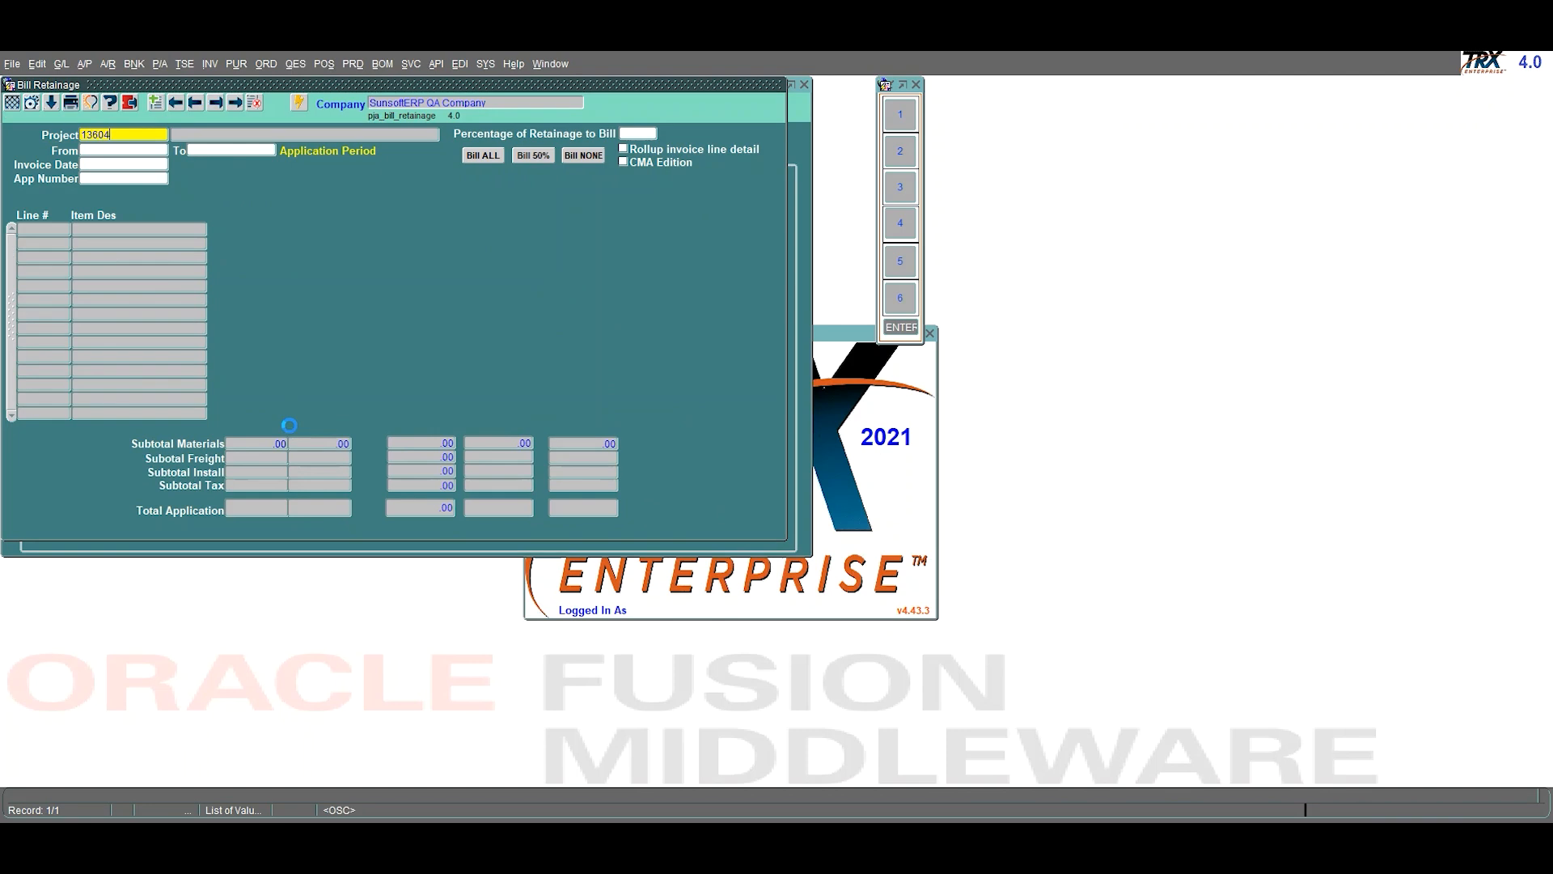
key(Tab)
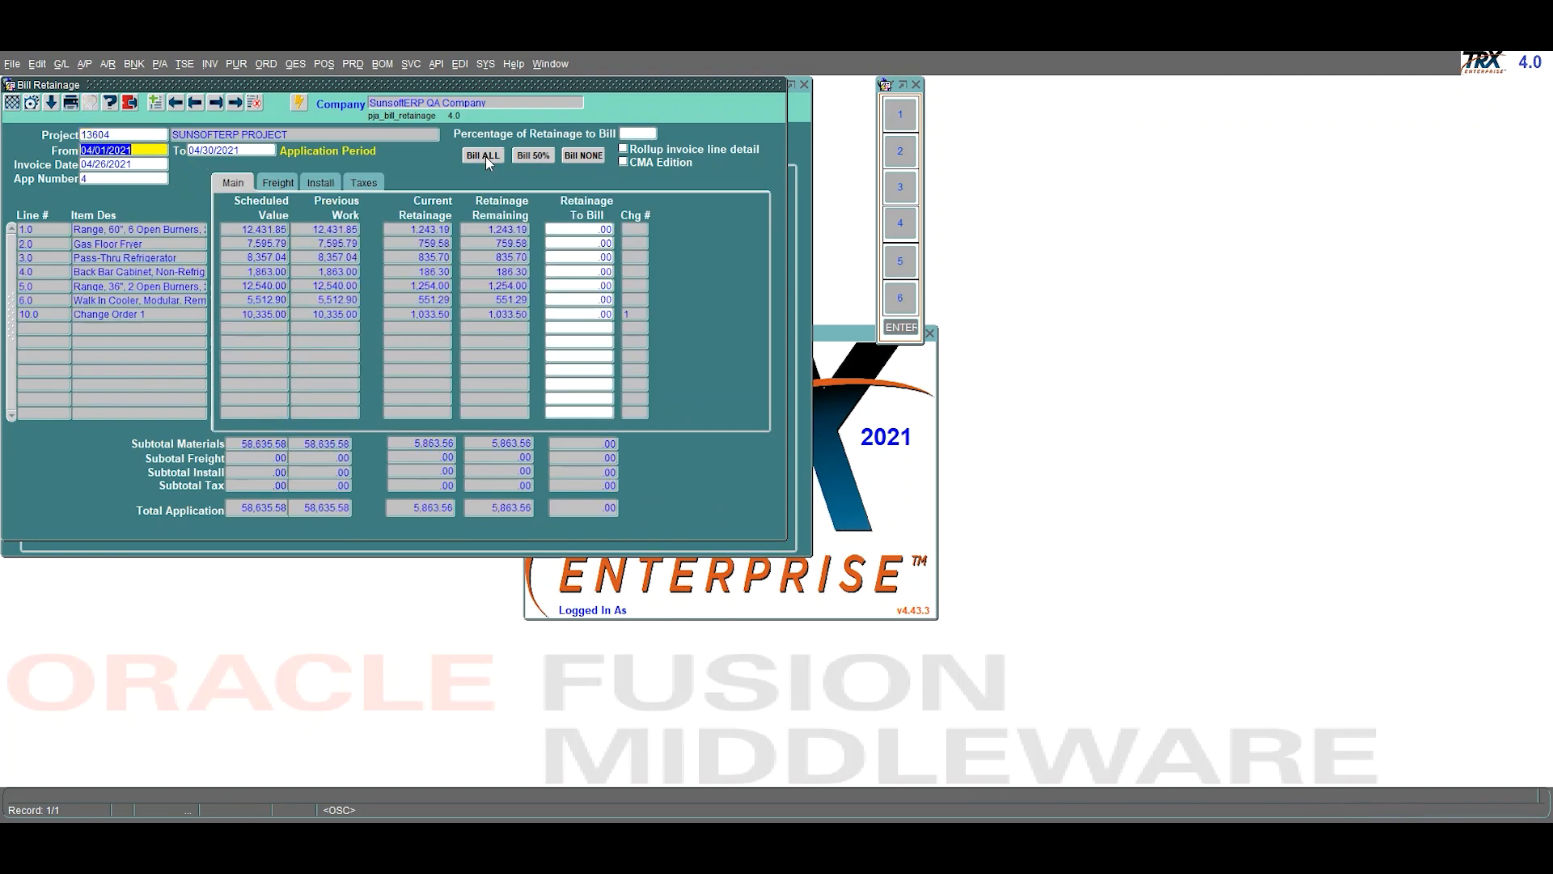
click(485, 155)
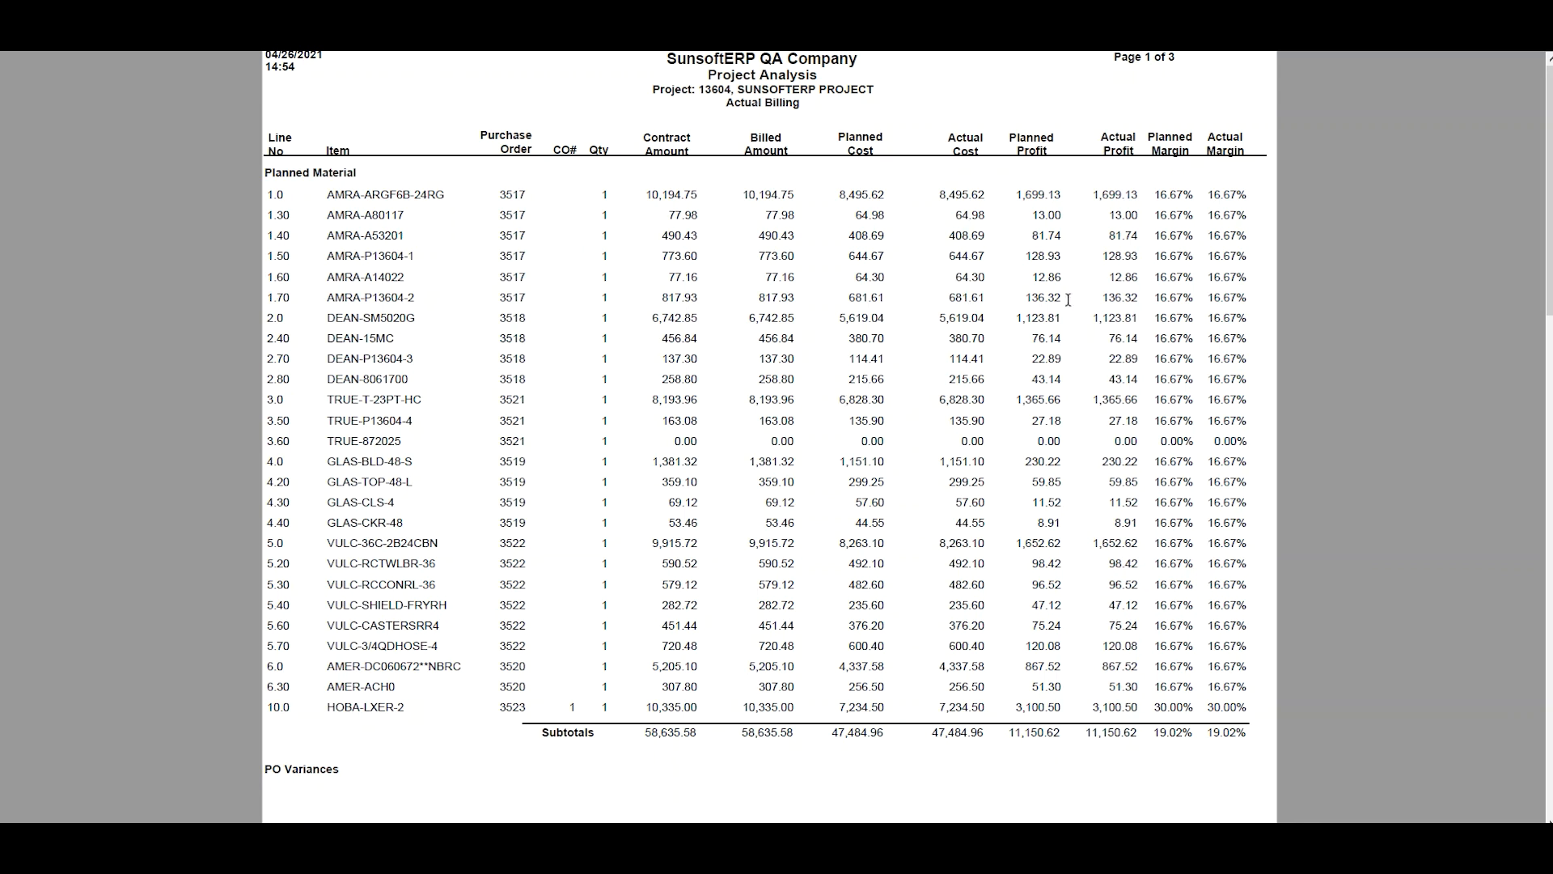
- Review the Project Analysis report's planned materials, PO variances, project expenses, freight, and overall cost and profit totals
scroll(1042, 326, down, 3)
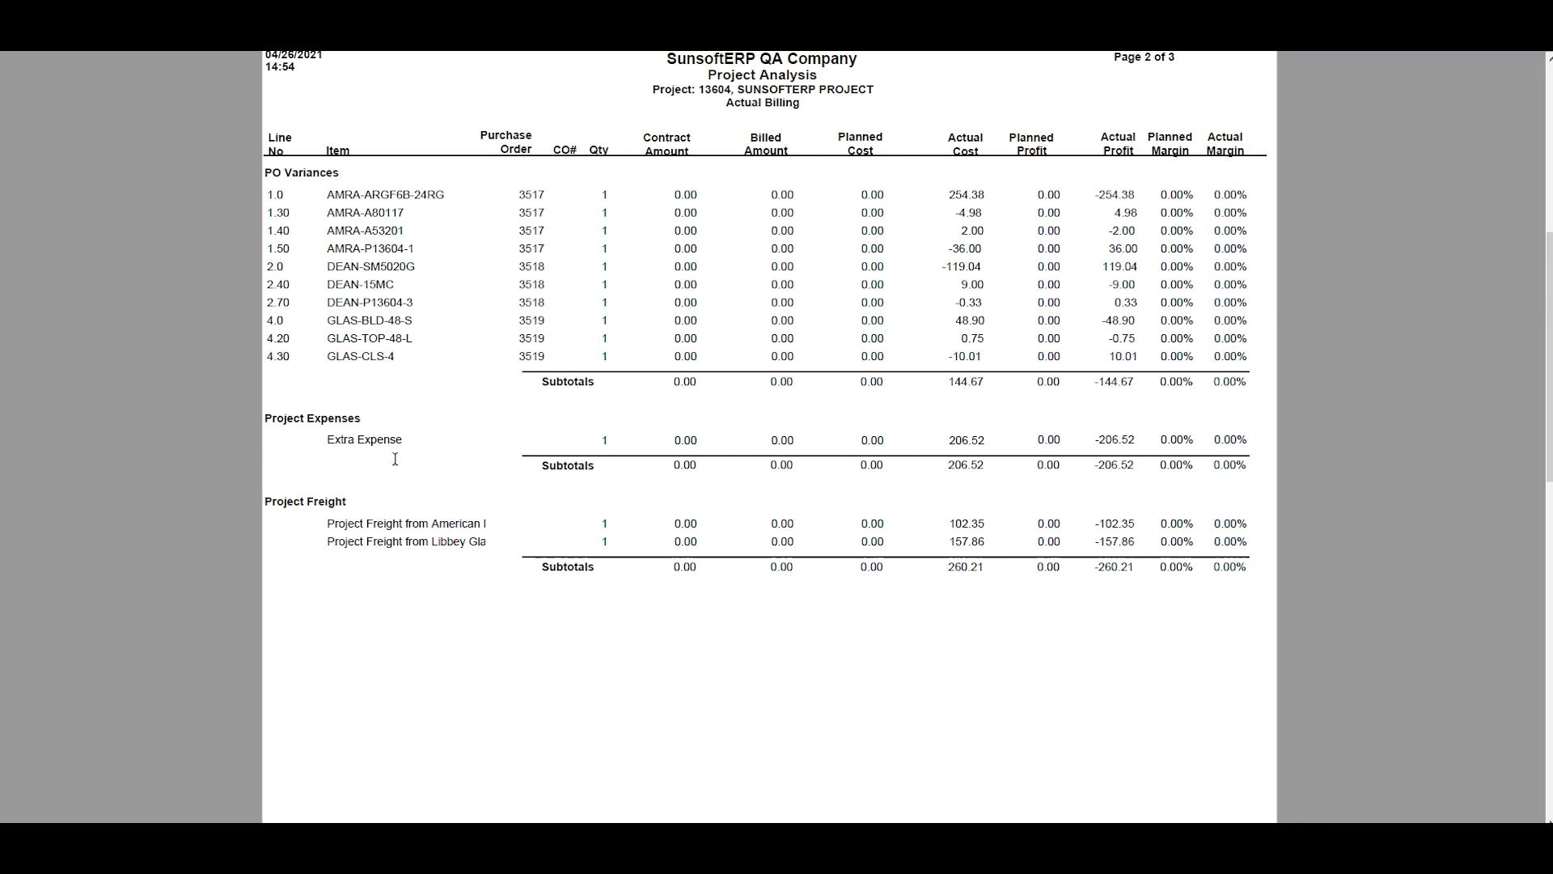
scroll(1128, 524, down, 1)
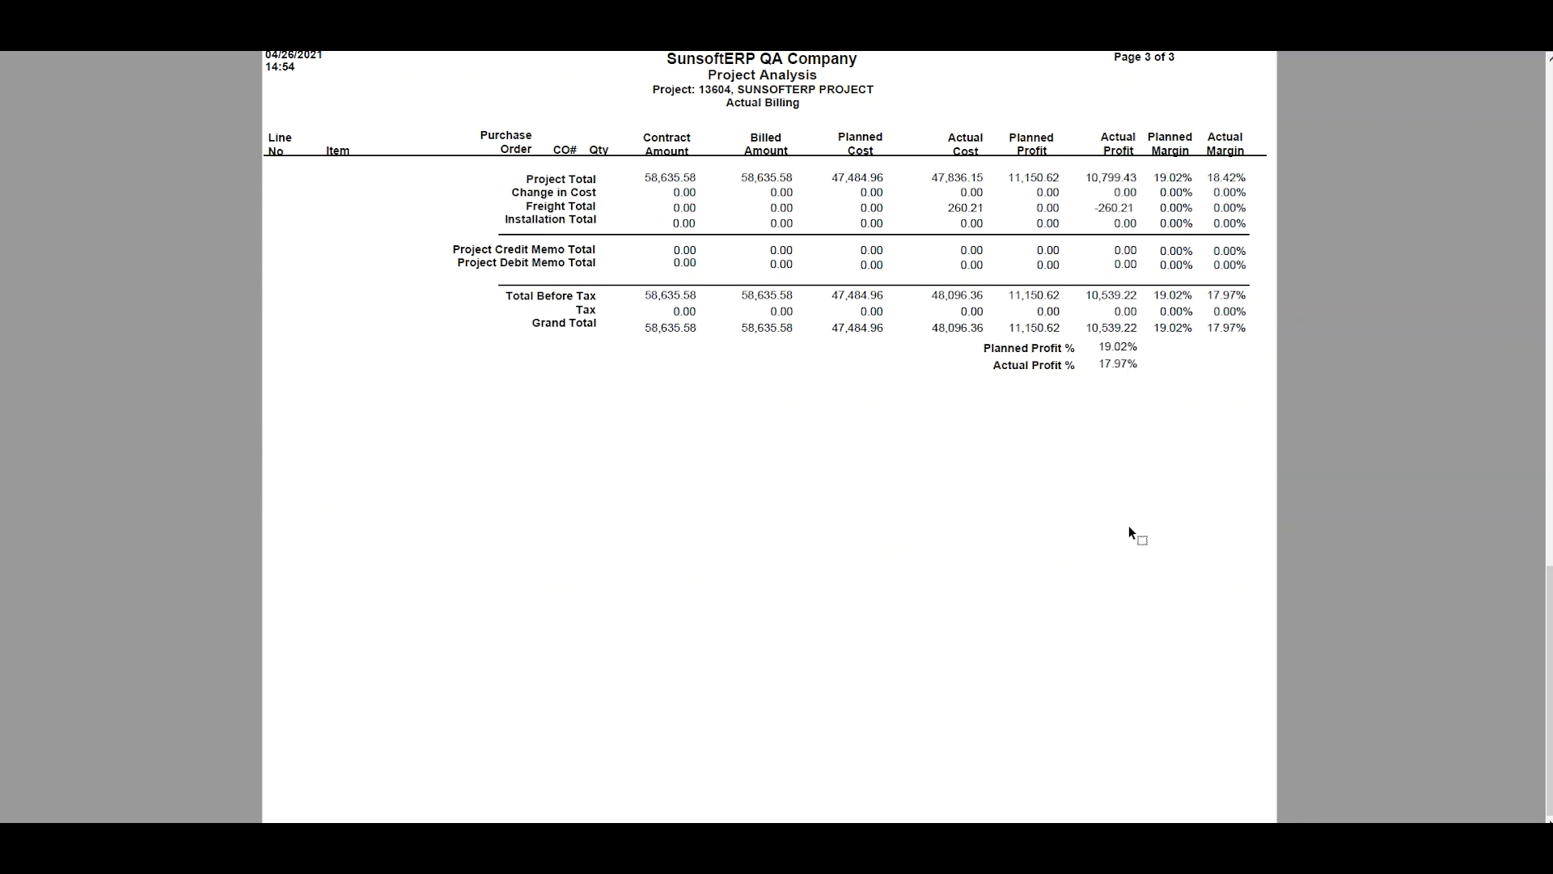